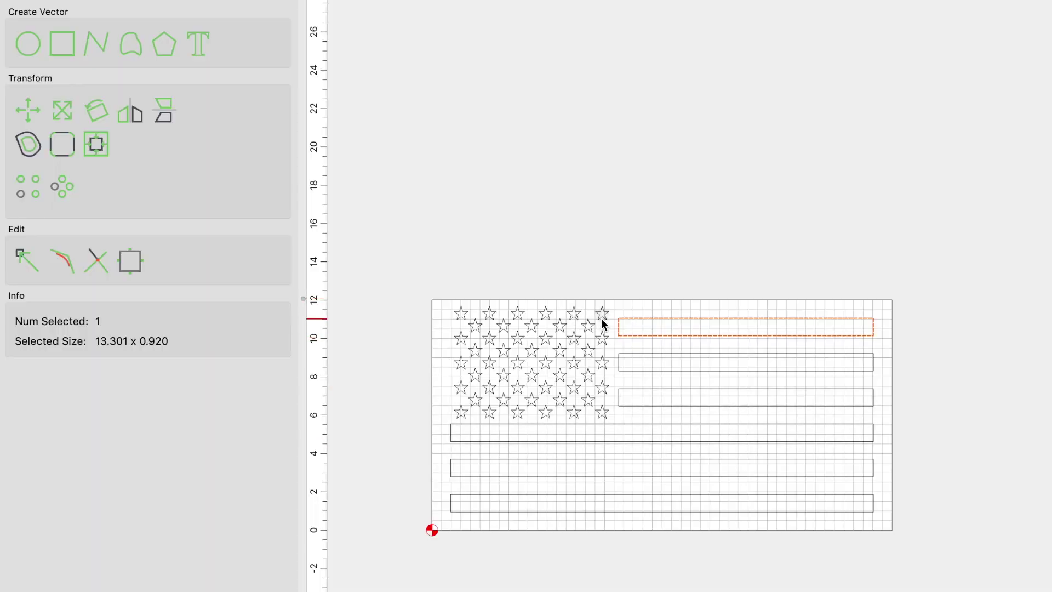
# - Paste two copies of the top short stripe and snap one onto the flag's top edge
pyautogui.click(685, 277)
pyautogui.click(680, 320)
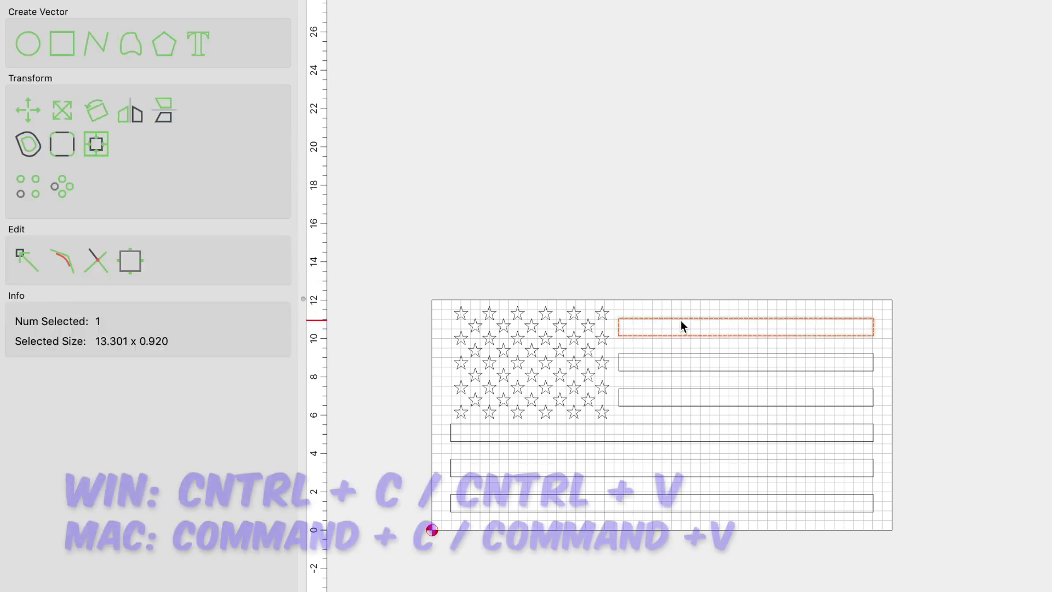
pyautogui.press('super+v')
pyautogui.moveTo(777, 307); pyautogui.dragTo(803, 266)
pyautogui.press('super+v')
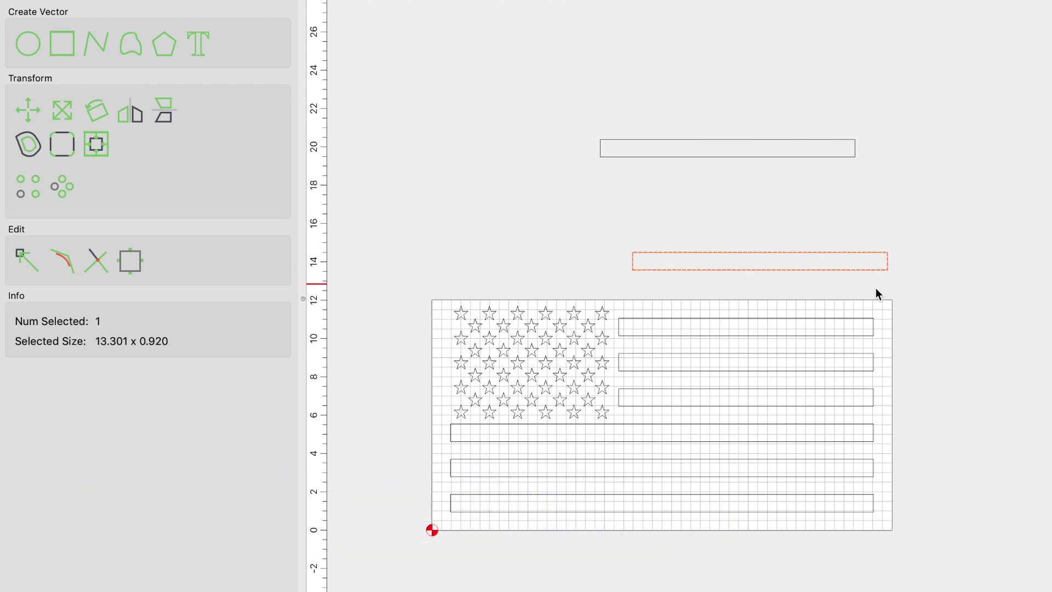
pyautogui.moveTo(888, 270); pyautogui.dragTo(873, 314)
# - Move the spare stripe copy to the flag's bottom edge, then select the whole design
pyautogui.click(853, 149)
pyautogui.click(854, 148)
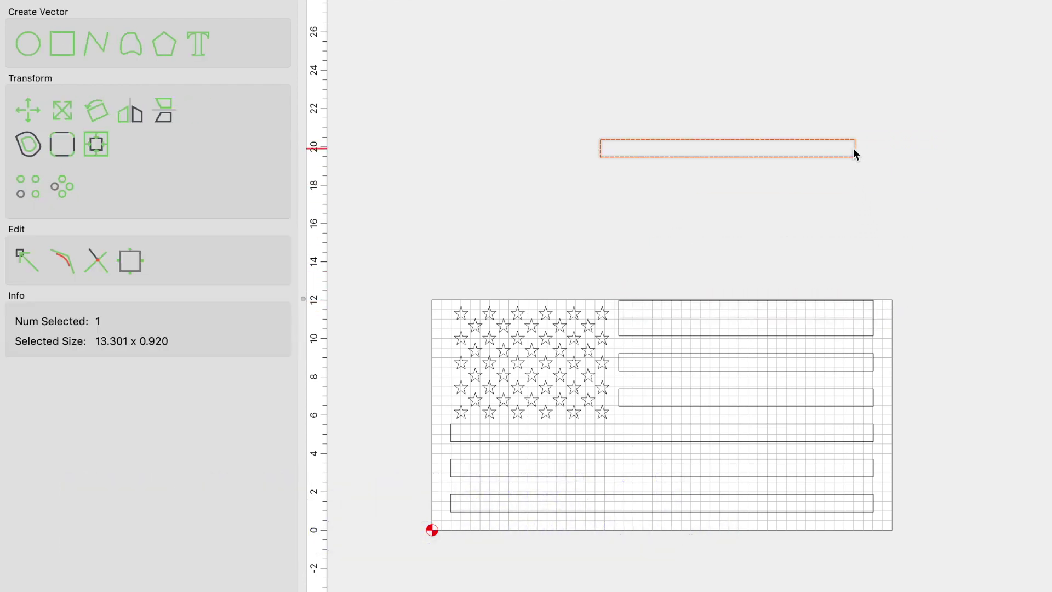
pyautogui.moveTo(855, 140); pyautogui.dragTo(867, 508)
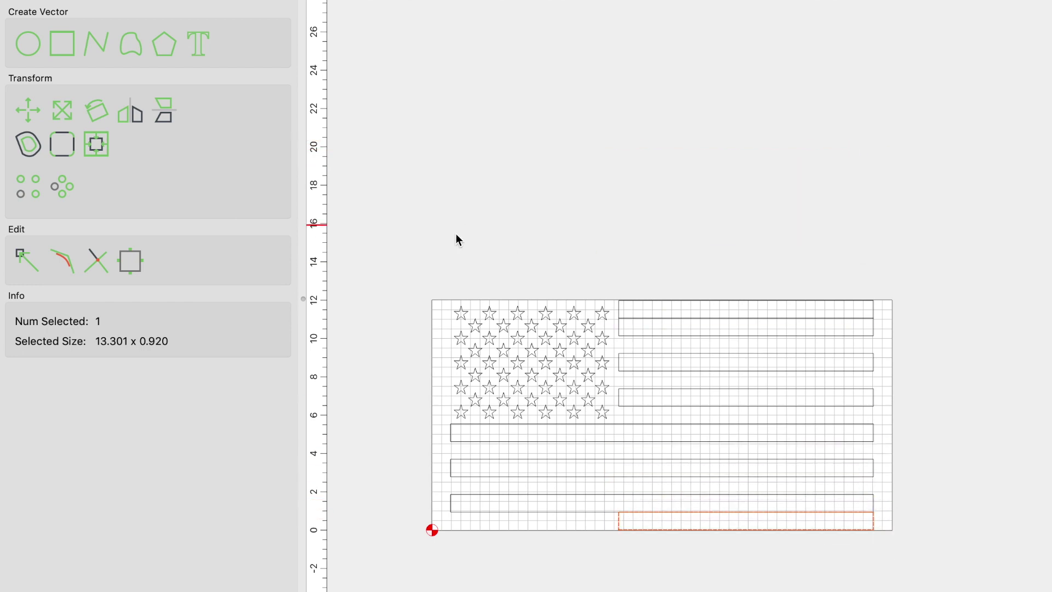
pyautogui.moveTo(431, 246); pyautogui.dragTo(892, 568)
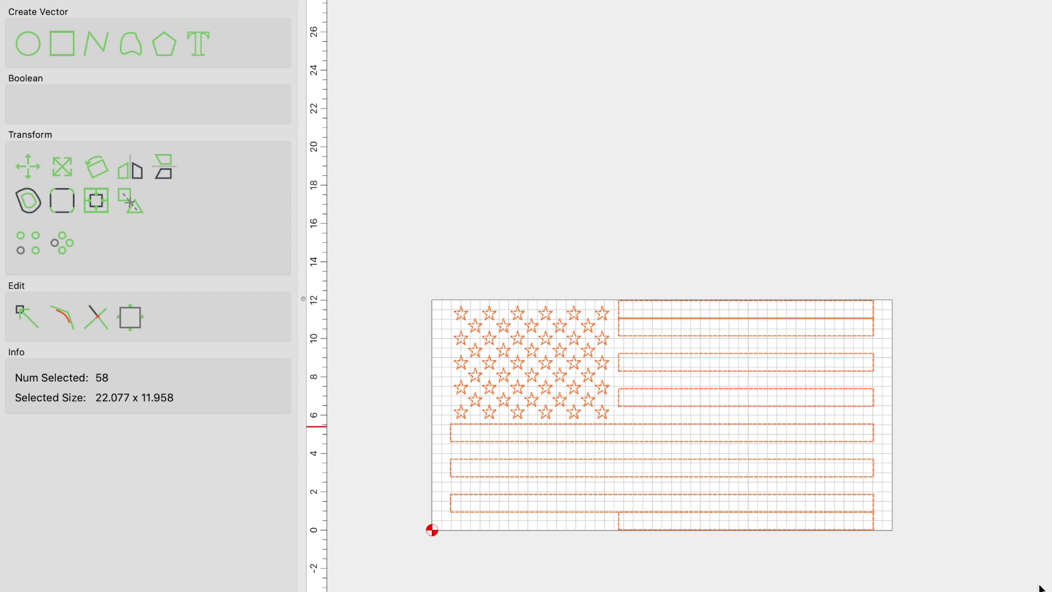
# - Zoom in to check the node snapping, then delete the short stripe copy on the bottom edge
pyautogui.scroll(2, 811, 487)
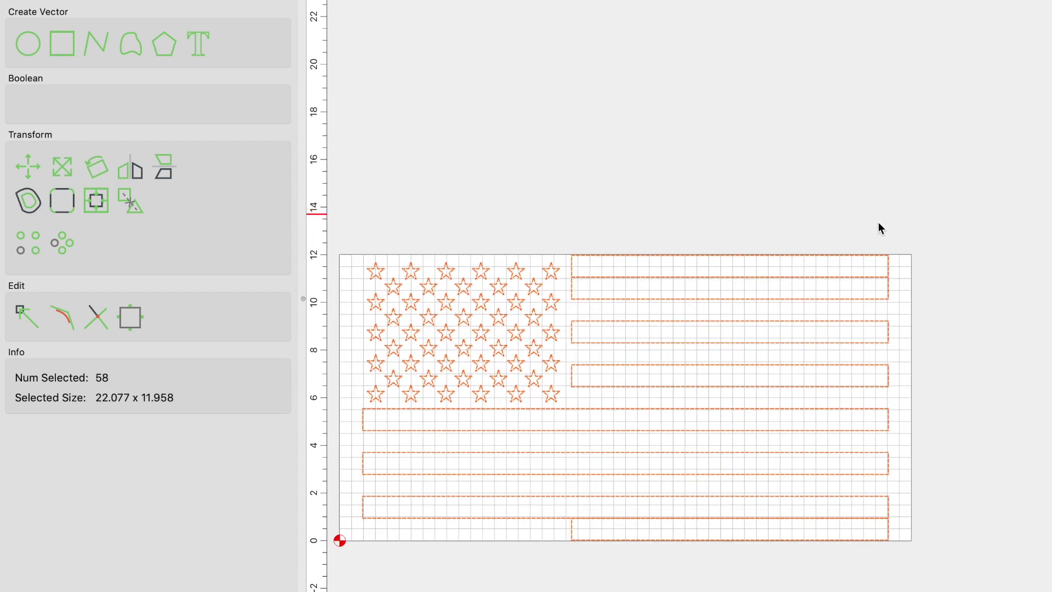
pyautogui.scroll(4, 858, 264)
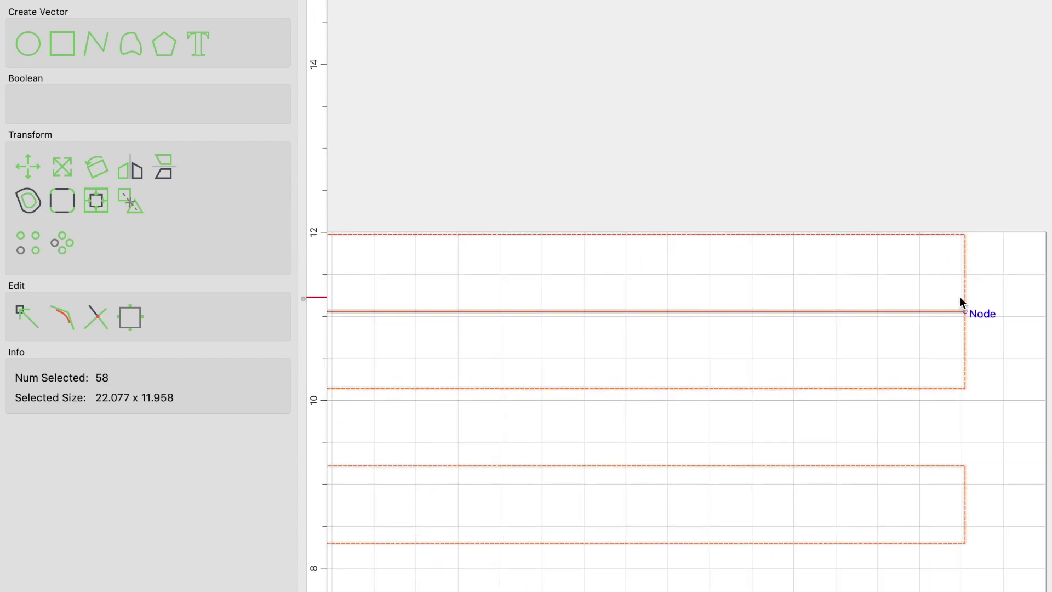
pyautogui.scroll(4, 964, 235)
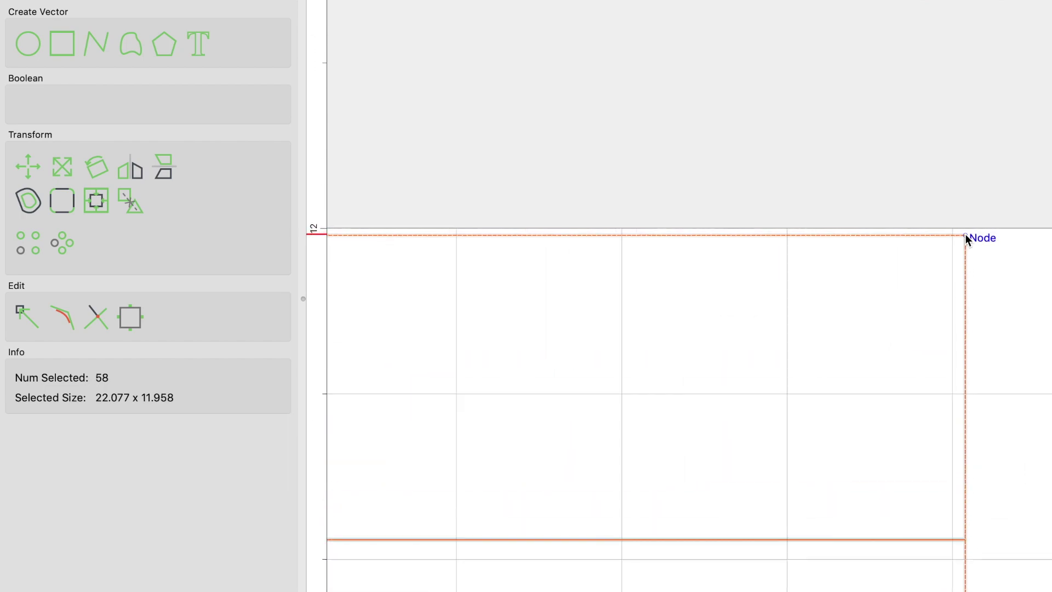
pyautogui.scroll(-8, 964, 233)
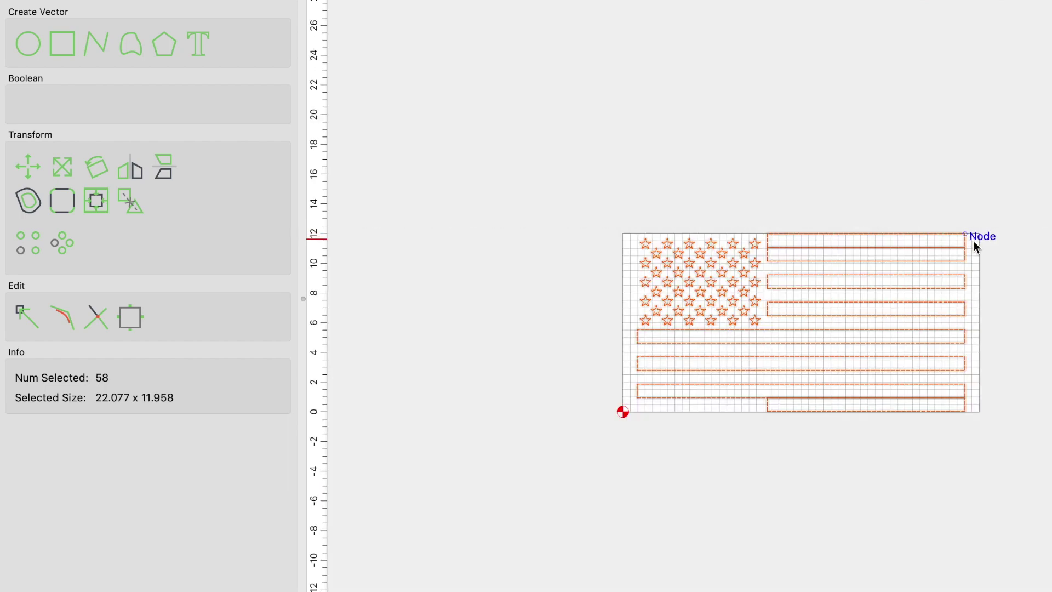
pyautogui.scroll(1, 974, 246)
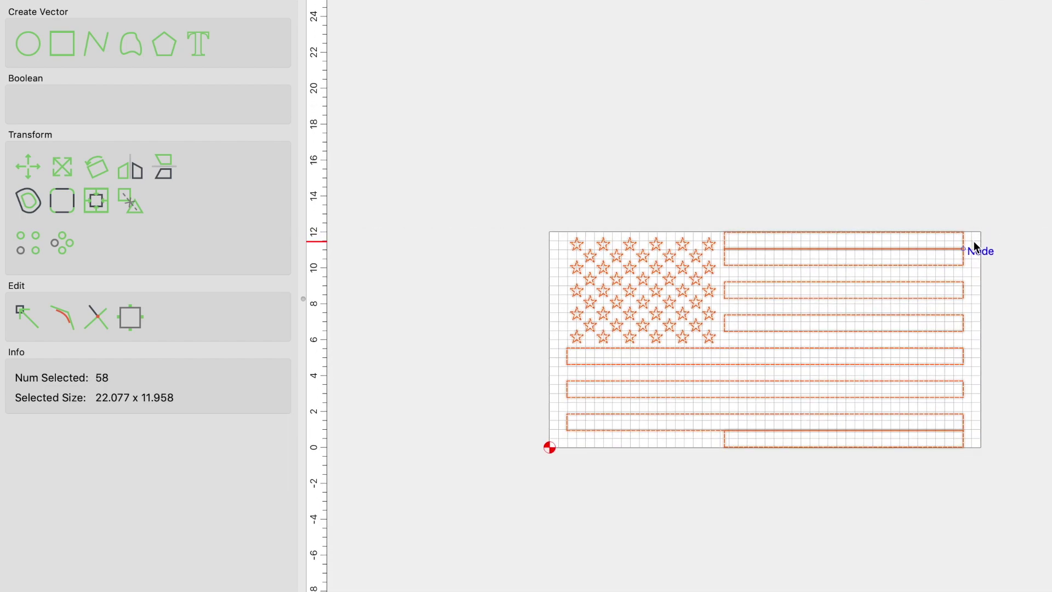
pyautogui.click(974, 246)
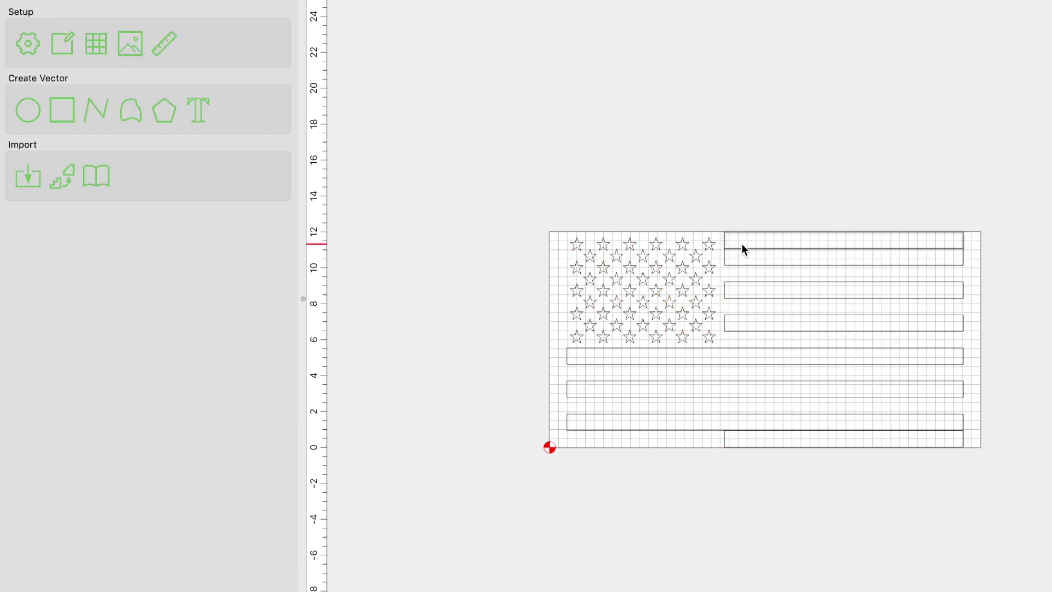
pyautogui.click(879, 444)
pyautogui.press('Delete')
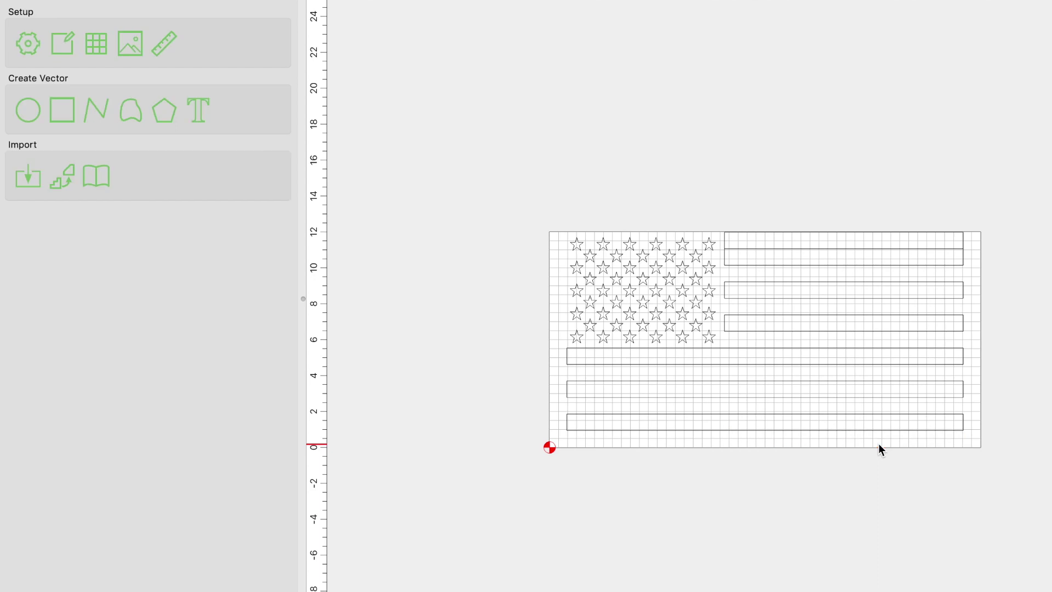
pyautogui.click(886, 232)
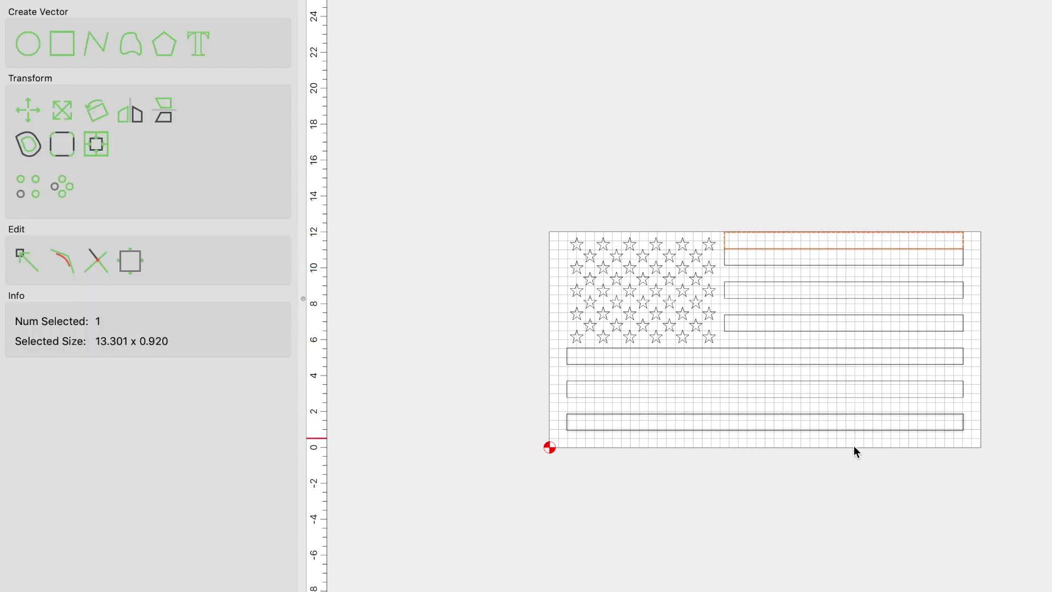
# - Snap the top stripe to the flag's top edge and paste copies into the empty slots beside the stars
pyautogui.moveTo(865, 235); pyautogui.dragTo(909, 114)
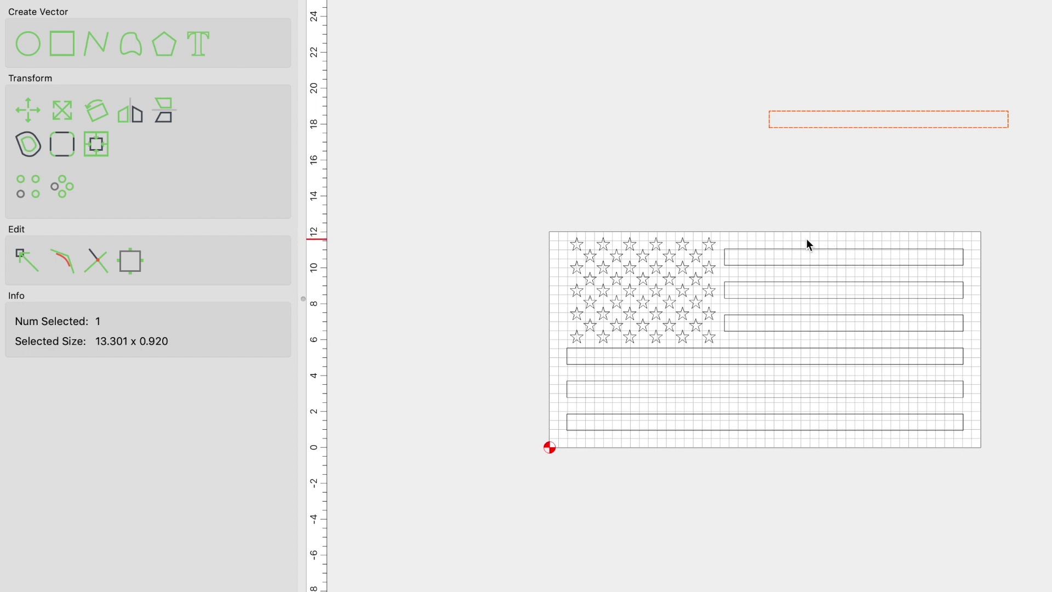
pyautogui.moveTo(806, 238); pyautogui.dragTo(817, 226)
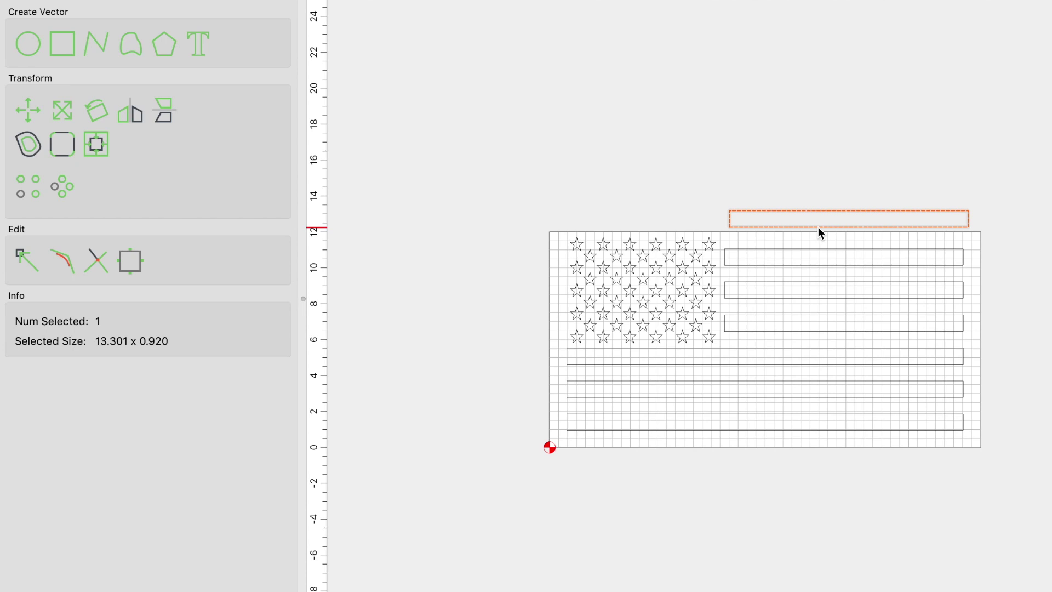
pyautogui.moveTo(817, 227); pyautogui.dragTo(962, 246)
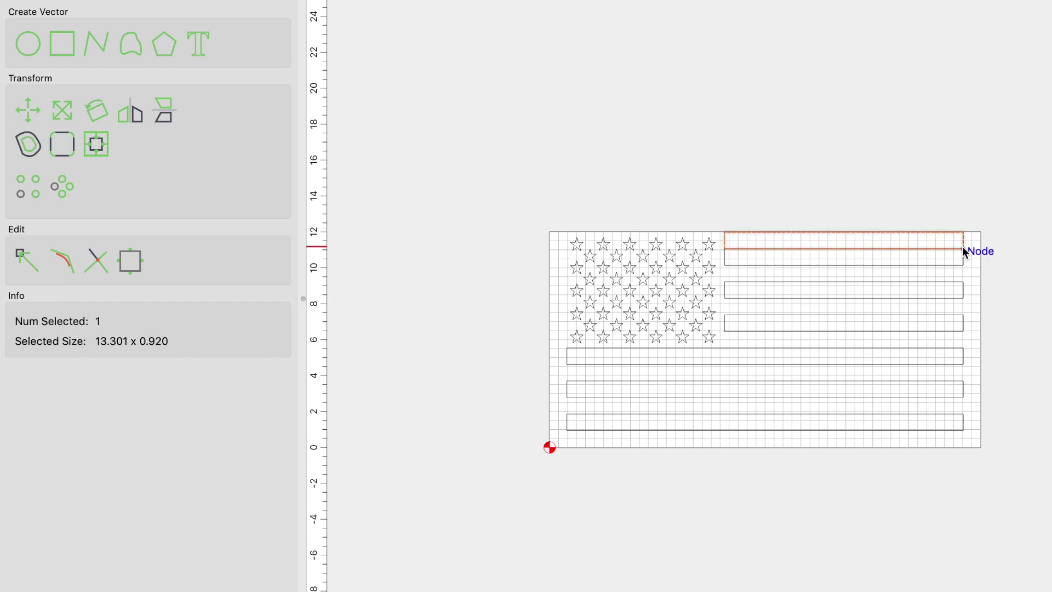
pyautogui.press('super+c')
pyautogui.press('super+v')
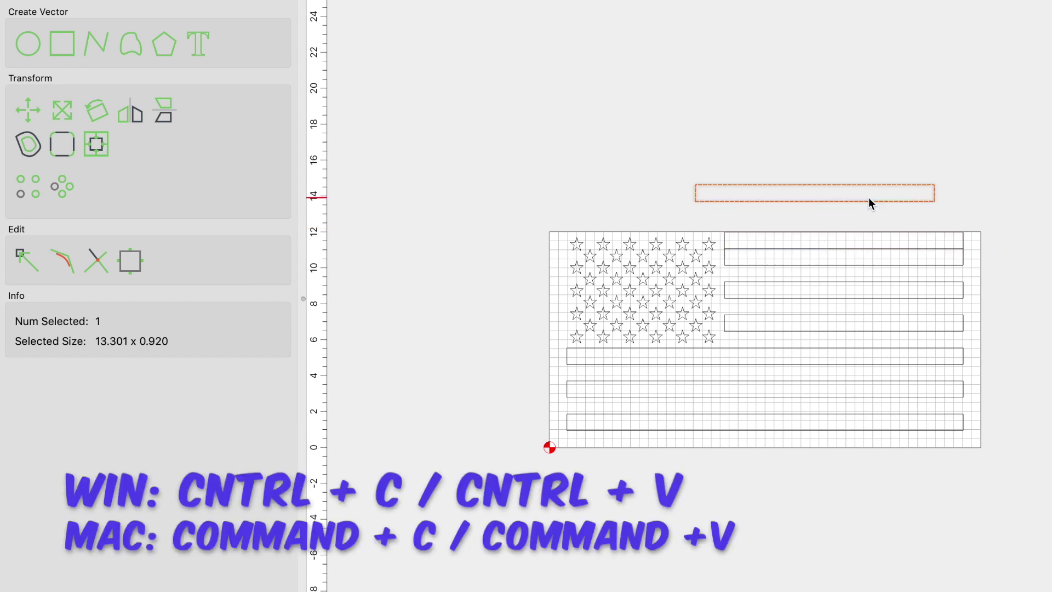
pyautogui.press('super+v')
pyautogui.moveTo(987, 206); pyautogui.dragTo(963, 279)
pyautogui.click(934, 207)
pyautogui.moveTo(934, 206); pyautogui.dragTo(963, 350)
# - Move the long stripe below the stars up against the short stripes
pyautogui.click(950, 363)
pyautogui.scroll(3, 948, 363)
pyautogui.click(989, 324)
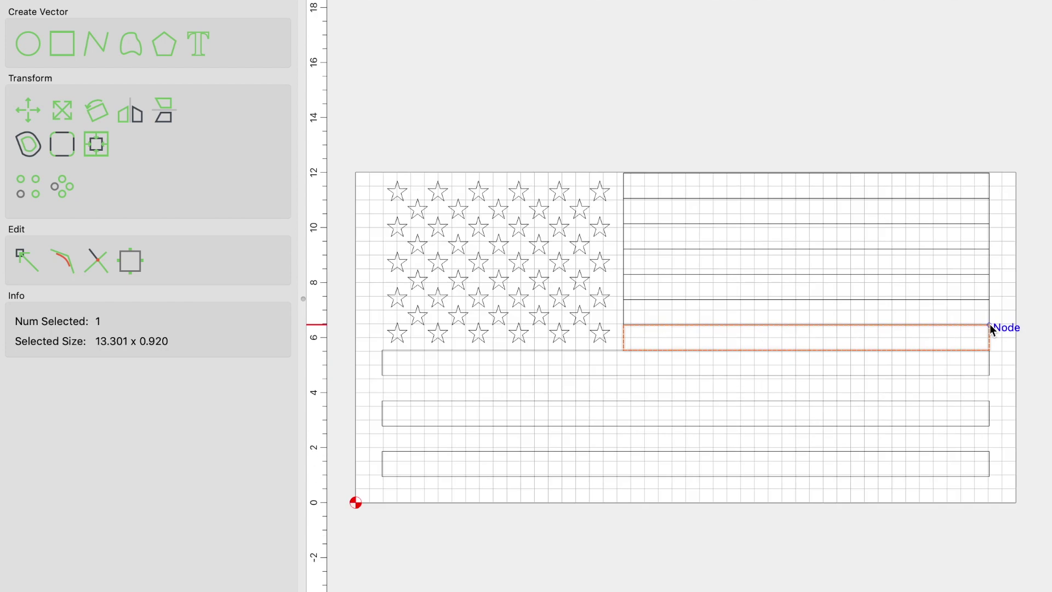
pyautogui.click(667, 376)
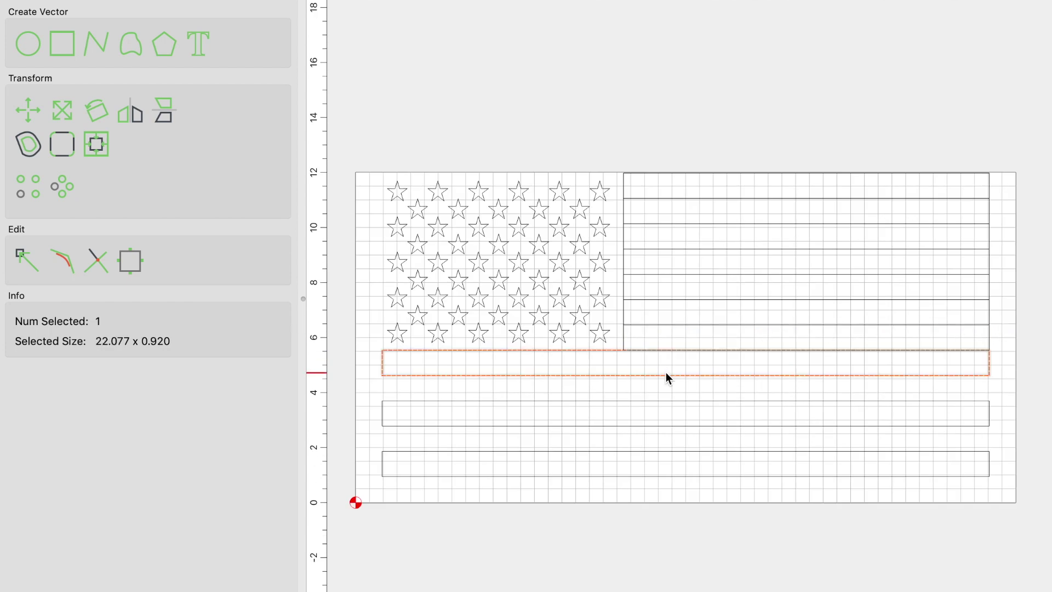
pyautogui.moveTo(665, 373); pyautogui.dragTo(993, 473)
# - Add 'I PLEDGE ALLEGIANCE' in Times New Roman at 0.5 in and place it above the flag
pyautogui.click(941, 122)
pyautogui.scroll(5, 984, 486)
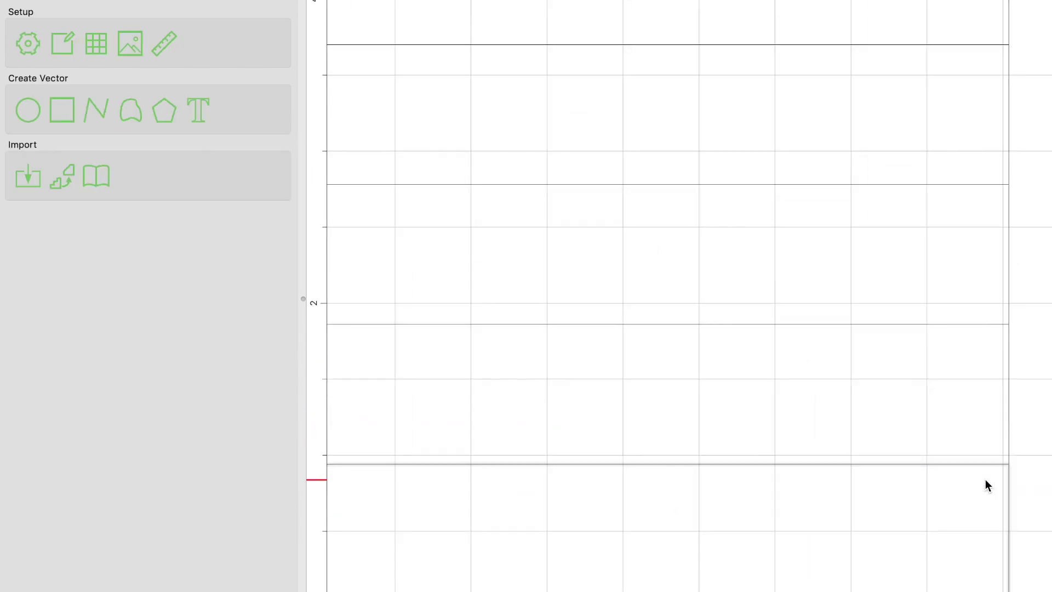
pyautogui.scroll(-5, 841, 442)
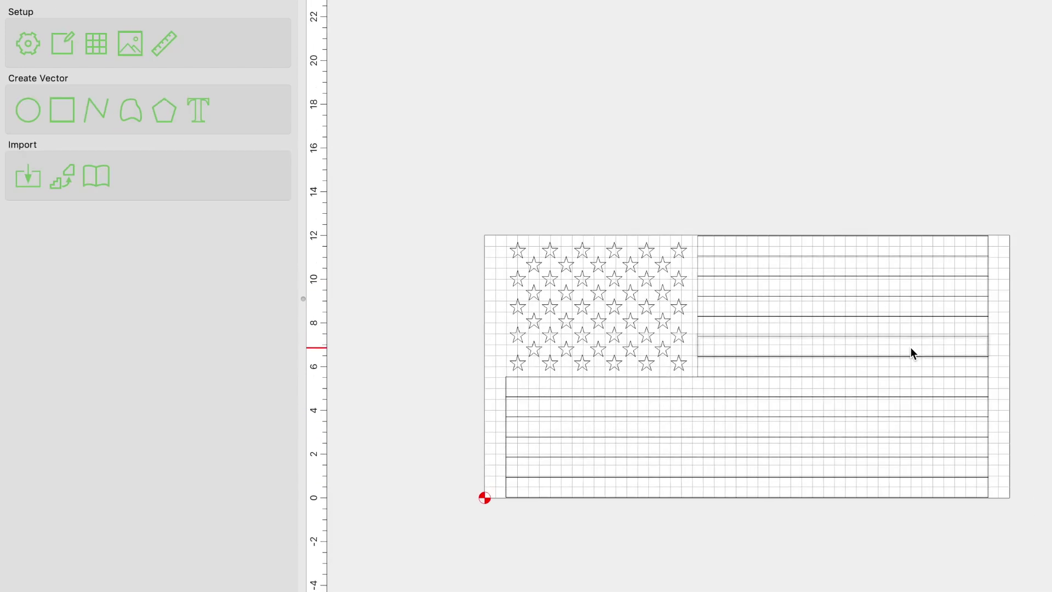
pyautogui.click(196, 107)
pyautogui.click(196, 41)
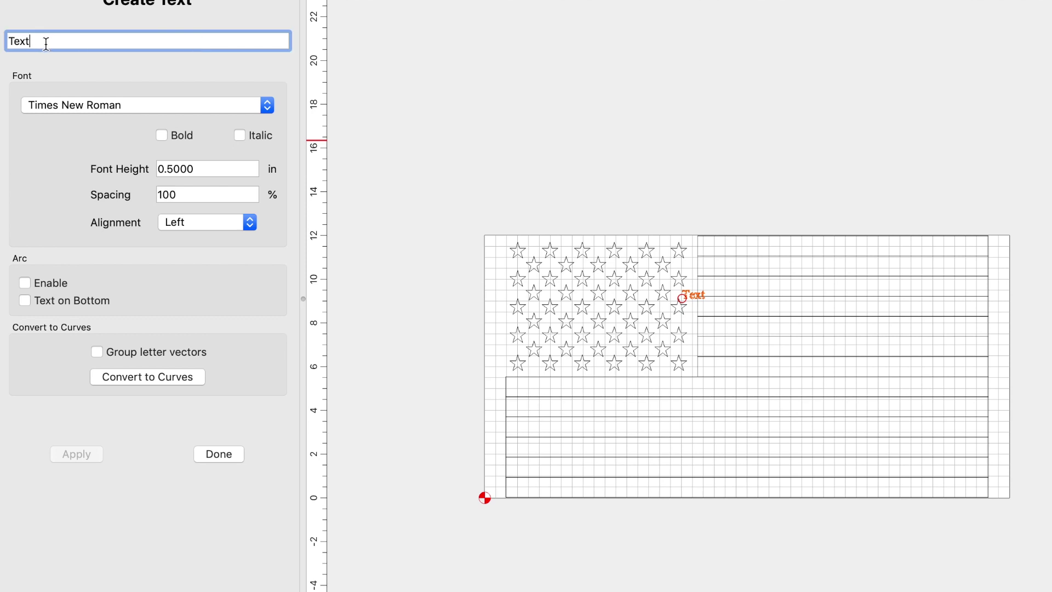
pyautogui.doubleClick(20, 40)
pyautogui.write('I PLEDGE ALLEGIANCE')
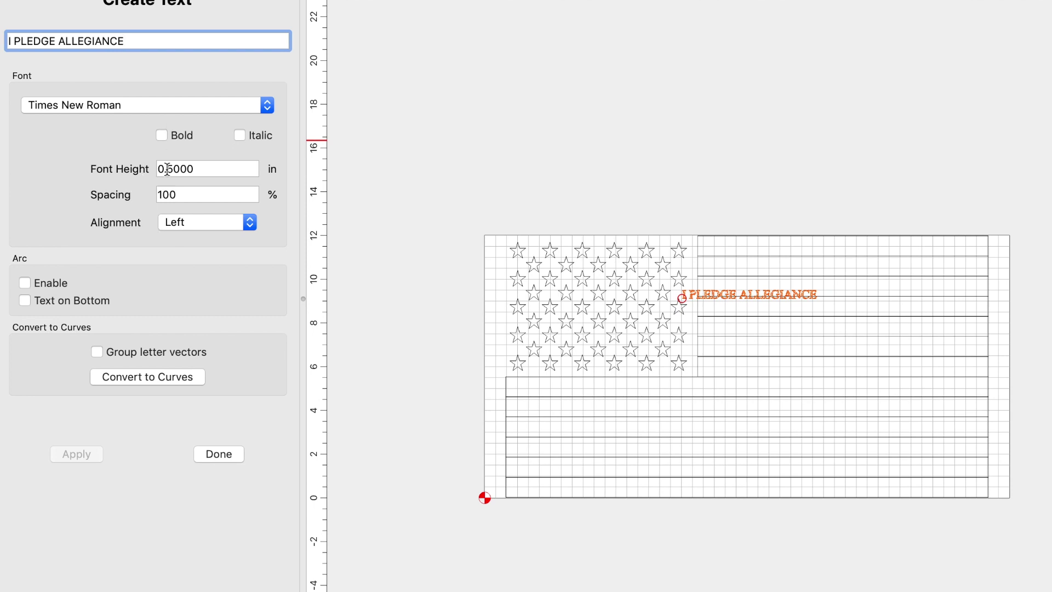
pyautogui.click(213, 451)
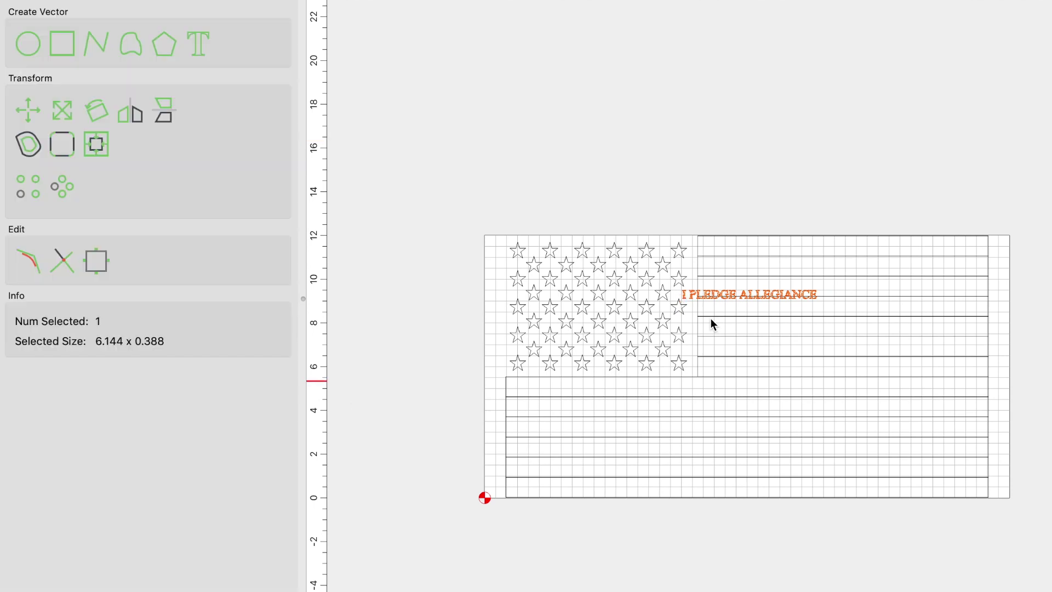
pyautogui.moveTo(744, 293); pyautogui.dragTo(695, 123)
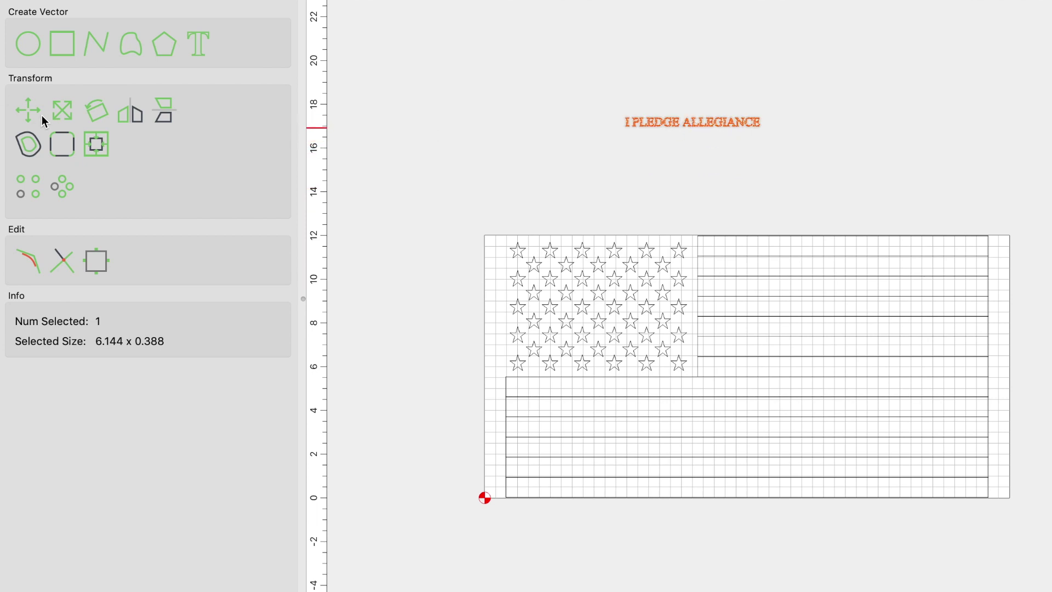
# - Scale the pledge text up to about 10.06 × 0.64 in
pyautogui.click(60, 112)
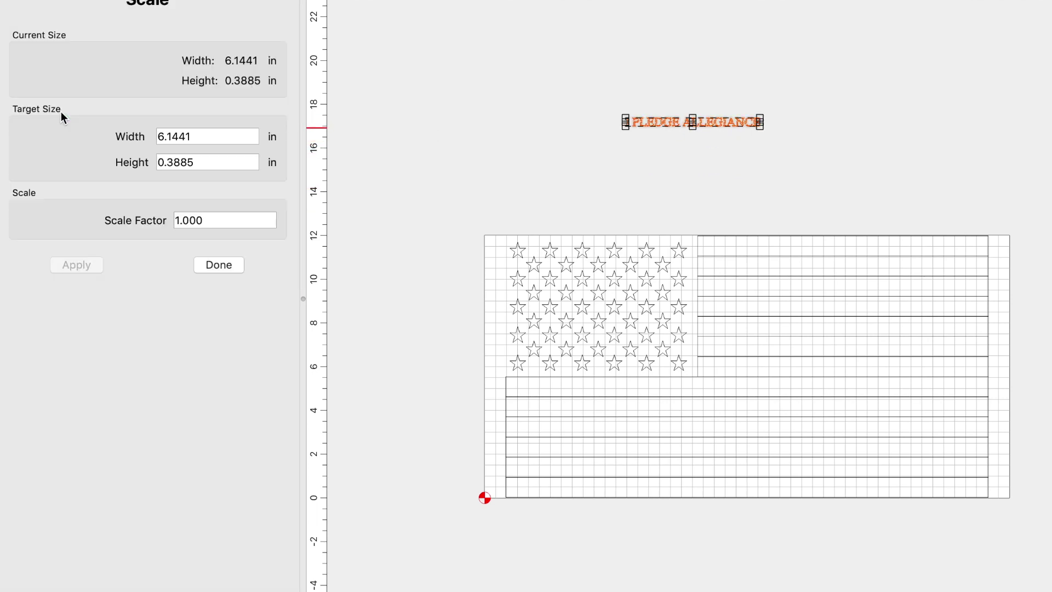
pyautogui.scroll(5, 768, 129)
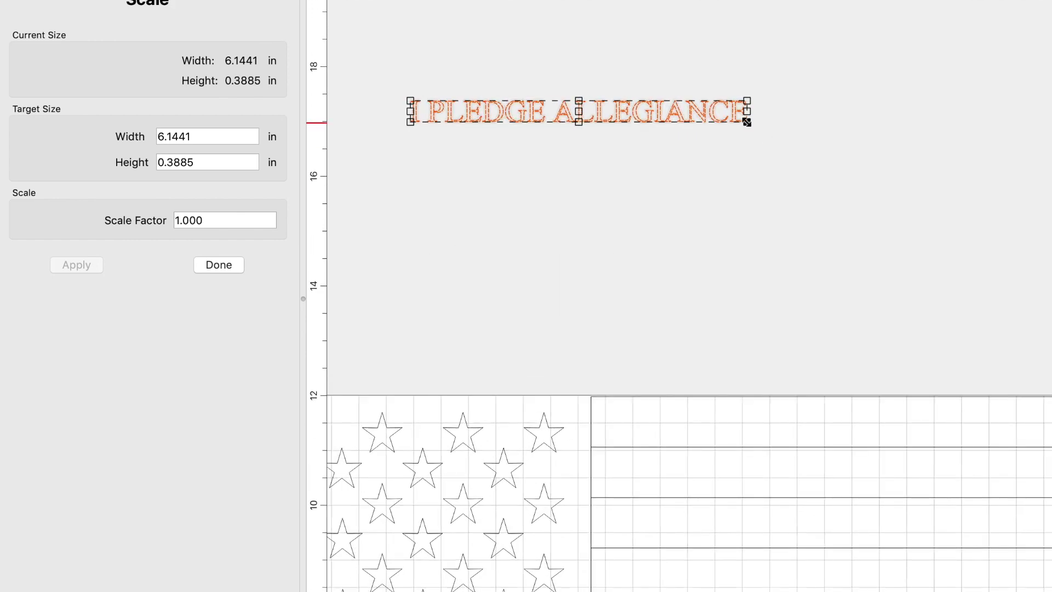
pyautogui.moveTo(746, 122); pyautogui.dragTo(953, 346)
pyautogui.click(222, 261)
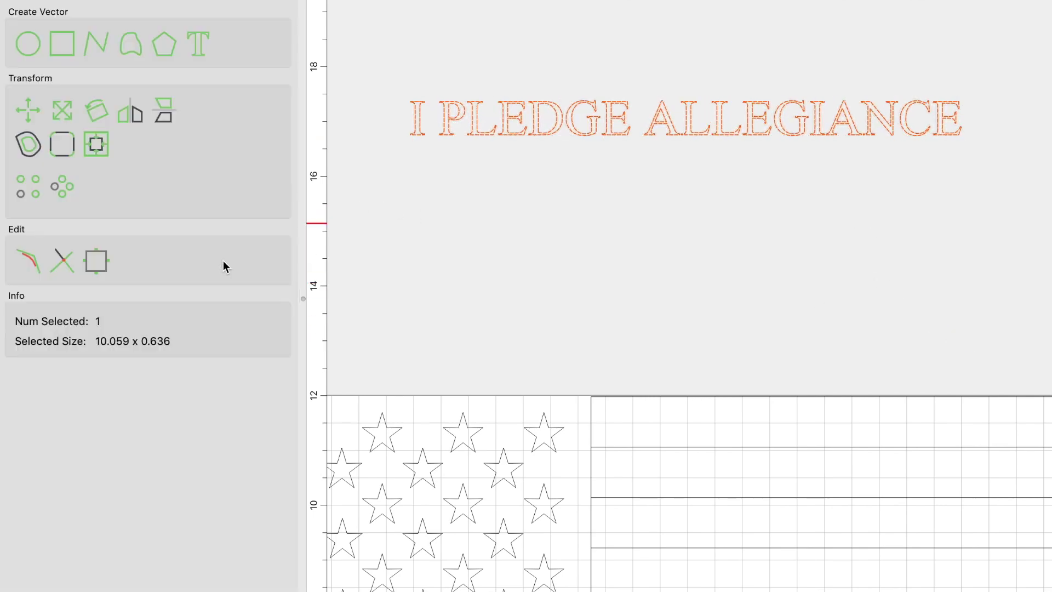
pyautogui.scroll(-3, 631, 172)
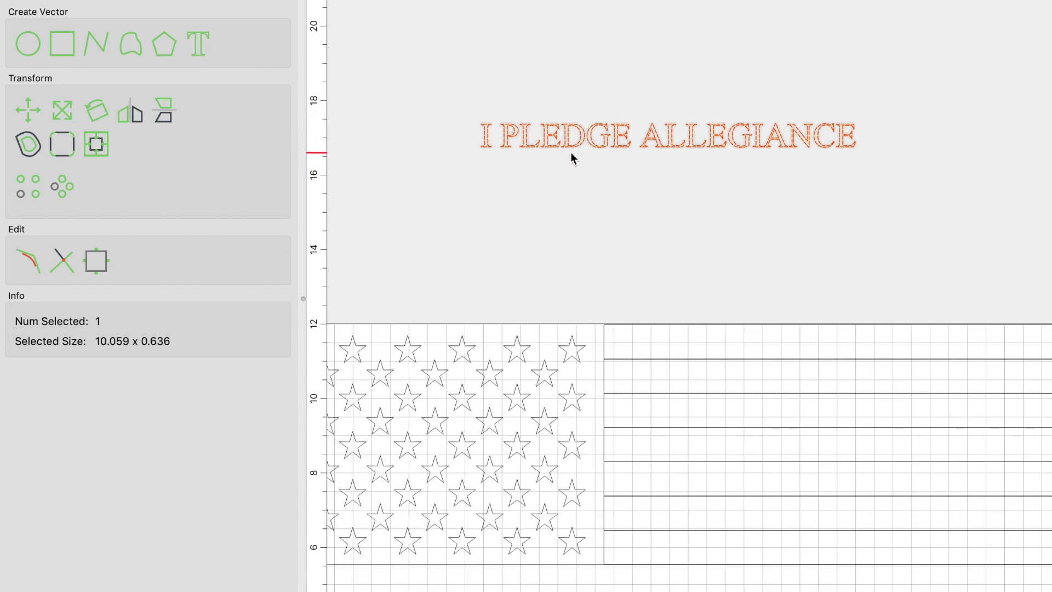
pyautogui.keyDown('shift'); pyautogui.click(632, 325); pyautogui.keyUp('shift')
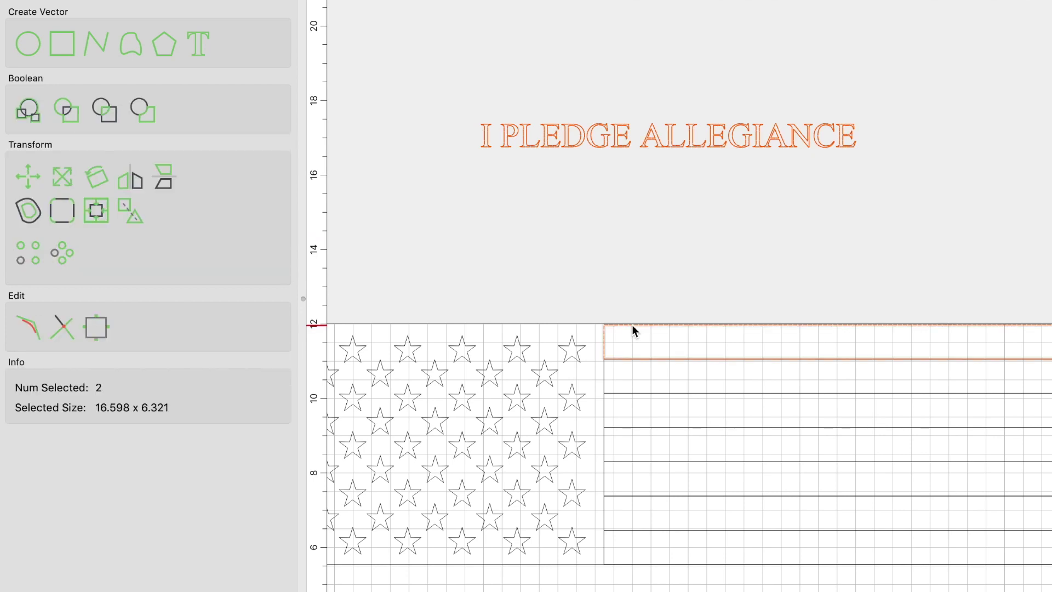
# - Center the pledge text both ways on the top stripe, then clear the selection
pyautogui.click(95, 211)
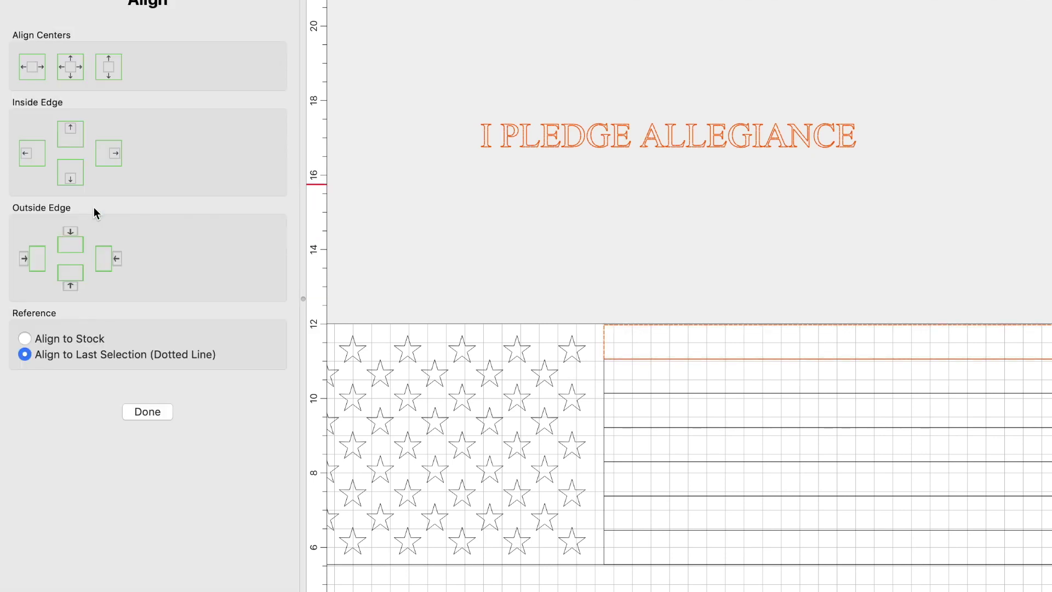
pyautogui.click(76, 71)
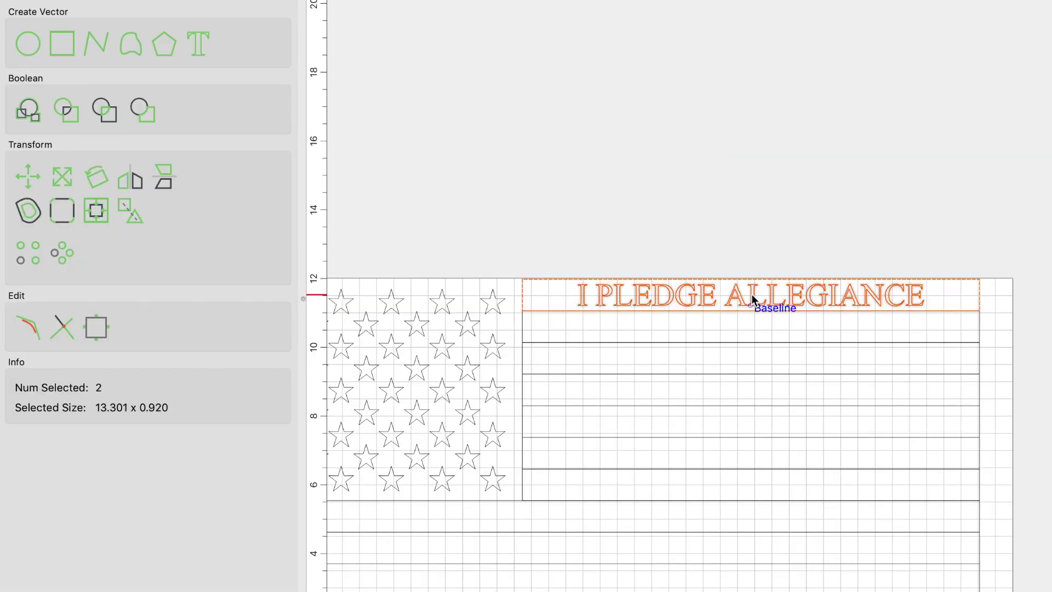
pyautogui.scroll(3, 725, 291)
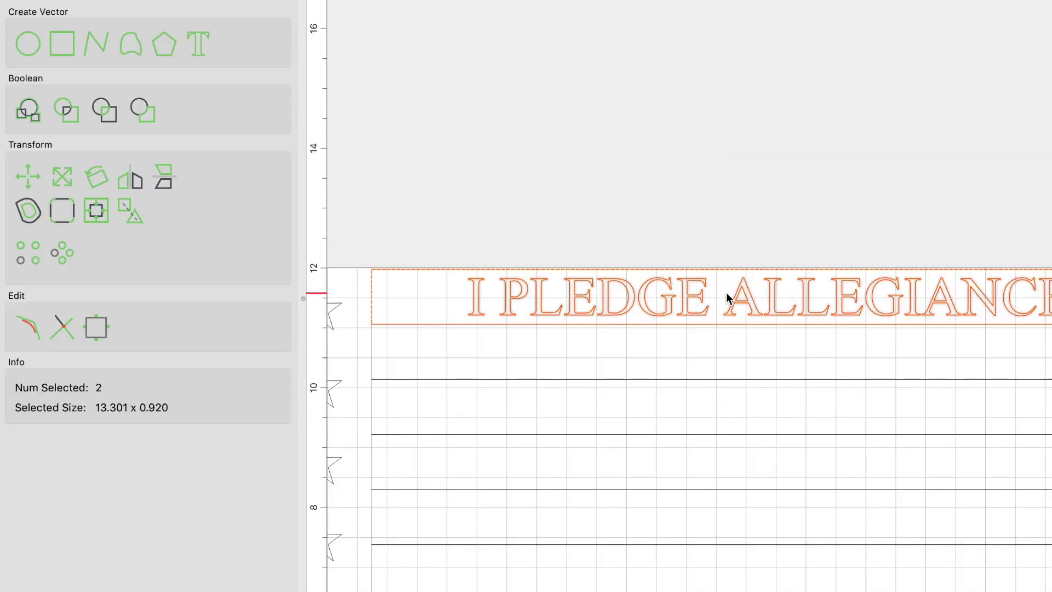
pyautogui.scroll(-3, 725, 292)
pyautogui.scroll(2, 725, 291)
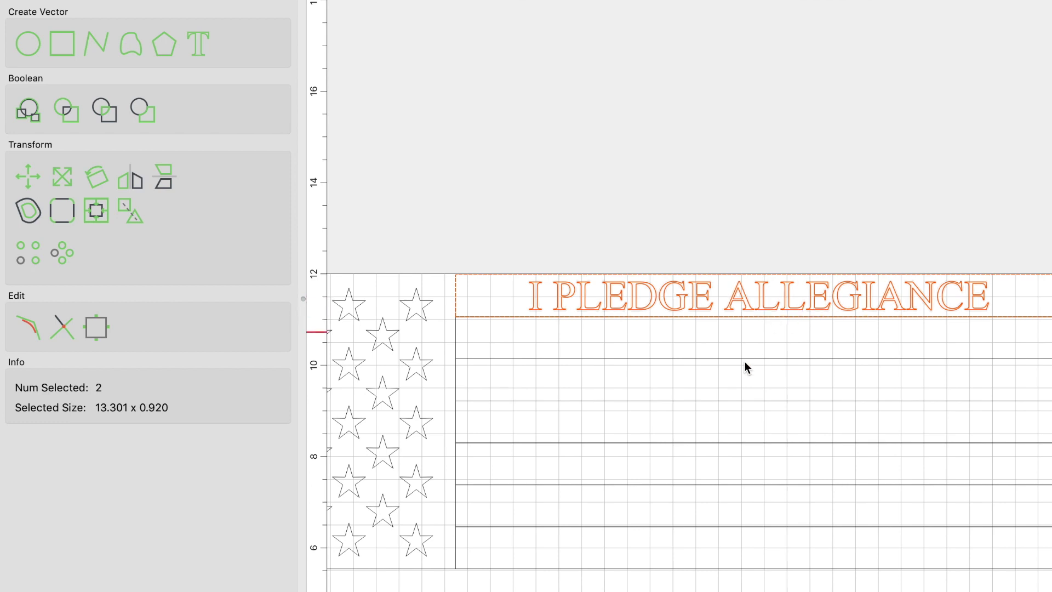
pyautogui.scroll(-3, 647, 371)
pyautogui.click(570, 373)
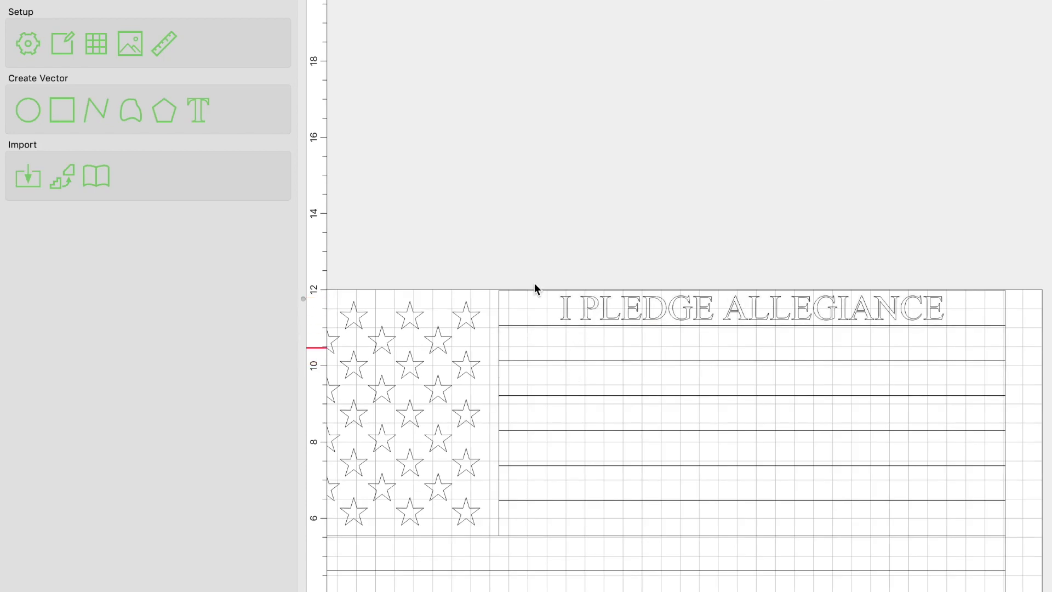
pyautogui.click(201, 112)
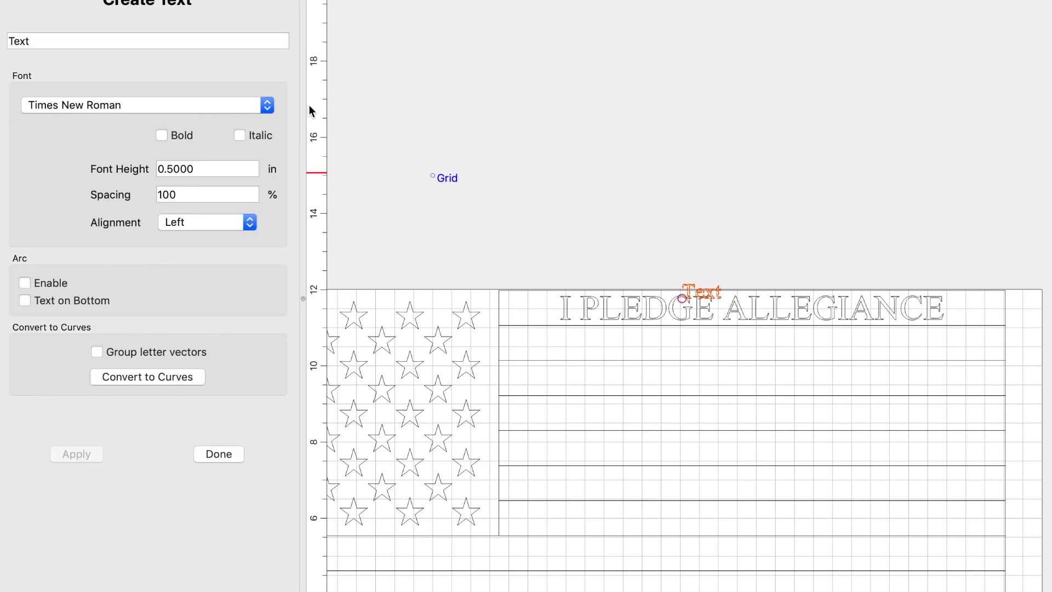
pyautogui.click(239, 458)
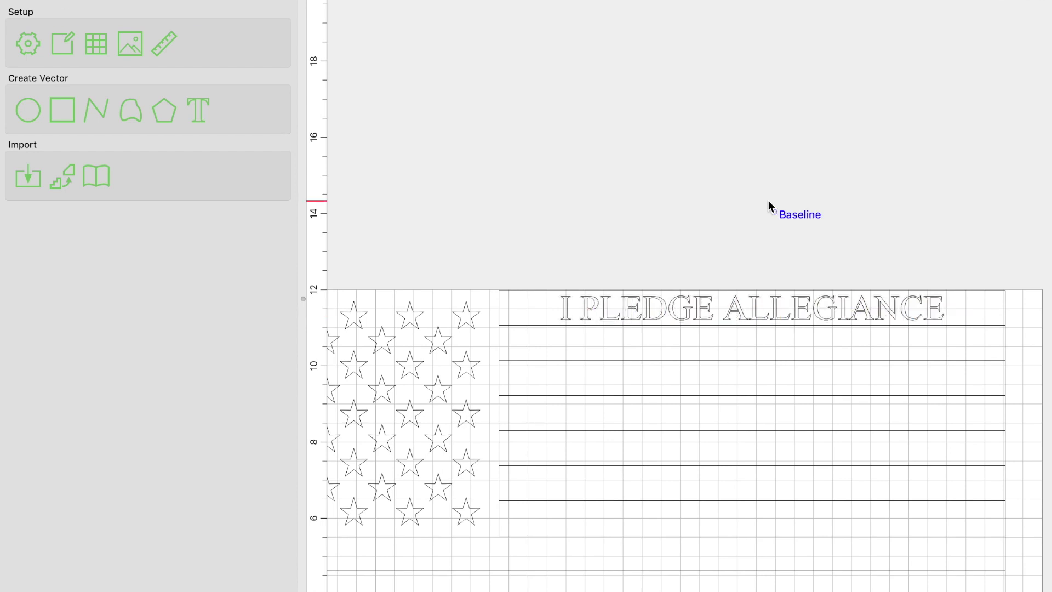
pyautogui.click(703, 308)
# - Duplicate the pledge text and change the copy's wording to 'TO THE FLAG OF THE'
pyautogui.press('super+c')
pyautogui.press('super+v')
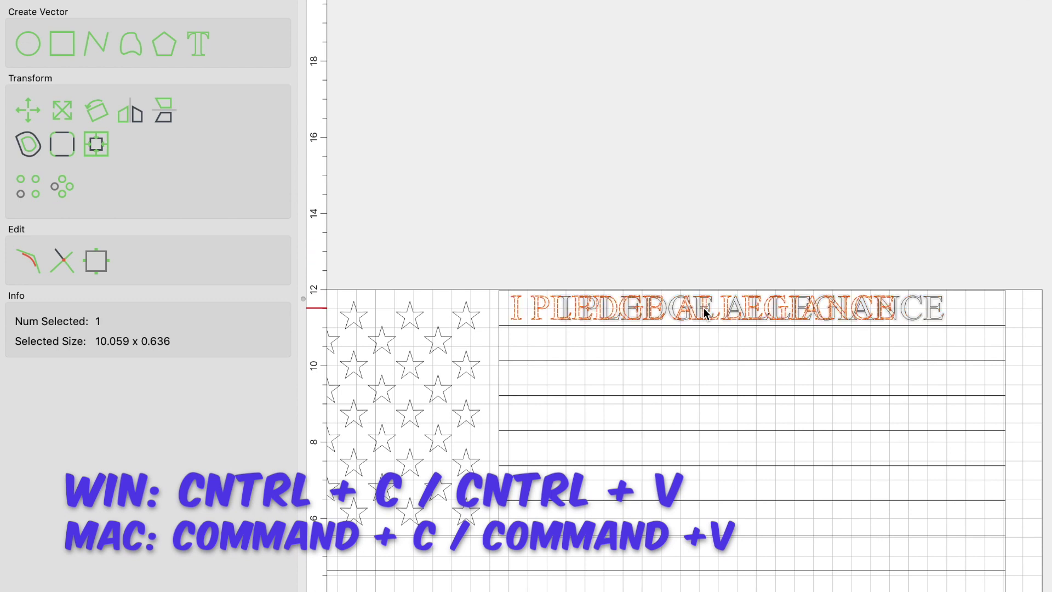
pyautogui.moveTo(703, 308); pyautogui.dragTo(708, 159)
pyautogui.doubleClick(701, 144)
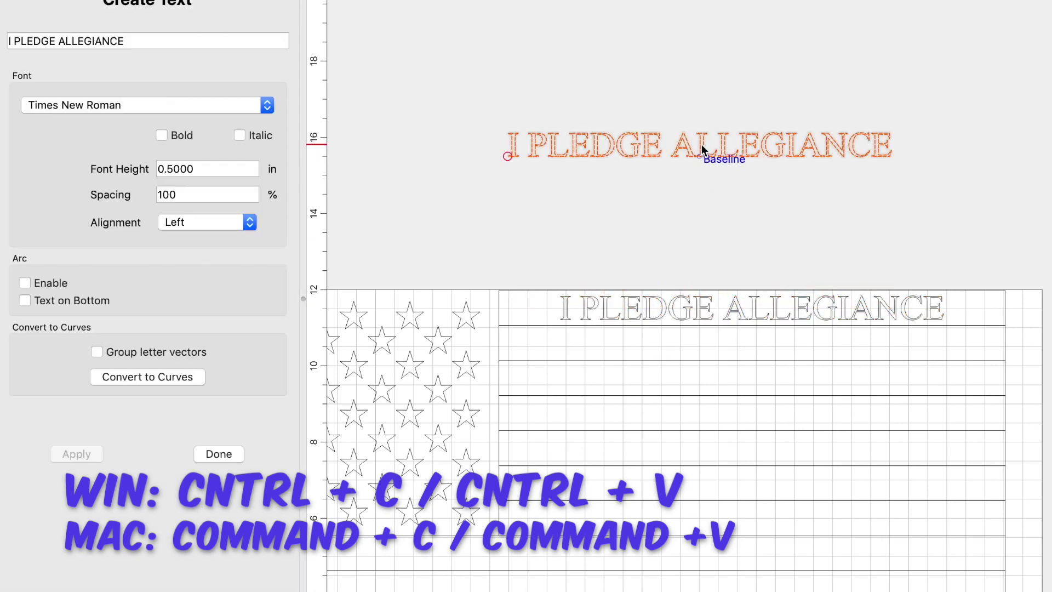
pyautogui.click(157, 43)
pyautogui.press('super+a')
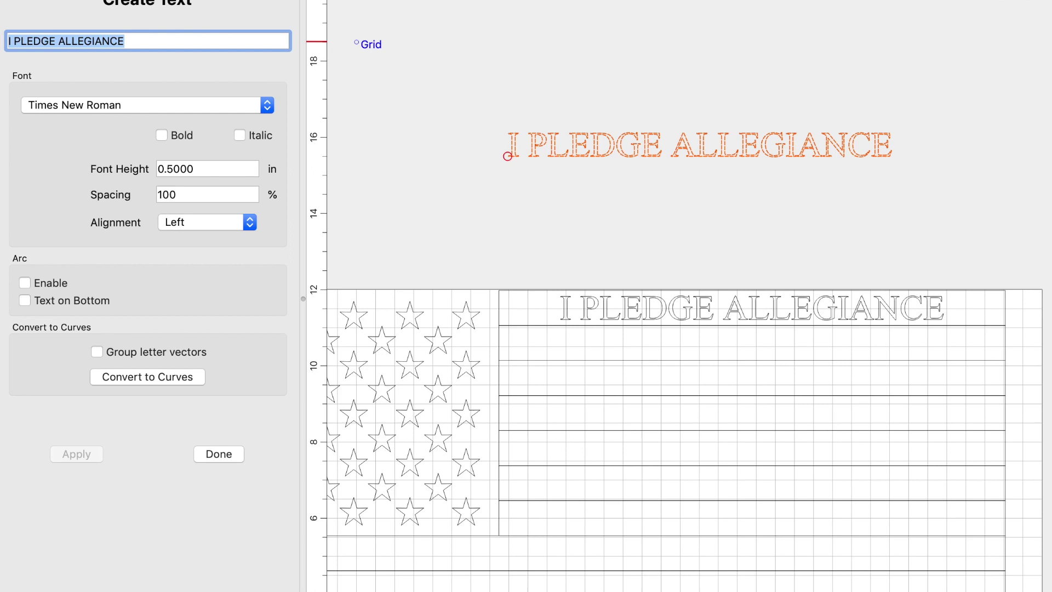
pyautogui.write('TO THE FLAG OF THE')
pyautogui.press('Return')
pyautogui.press('Return')
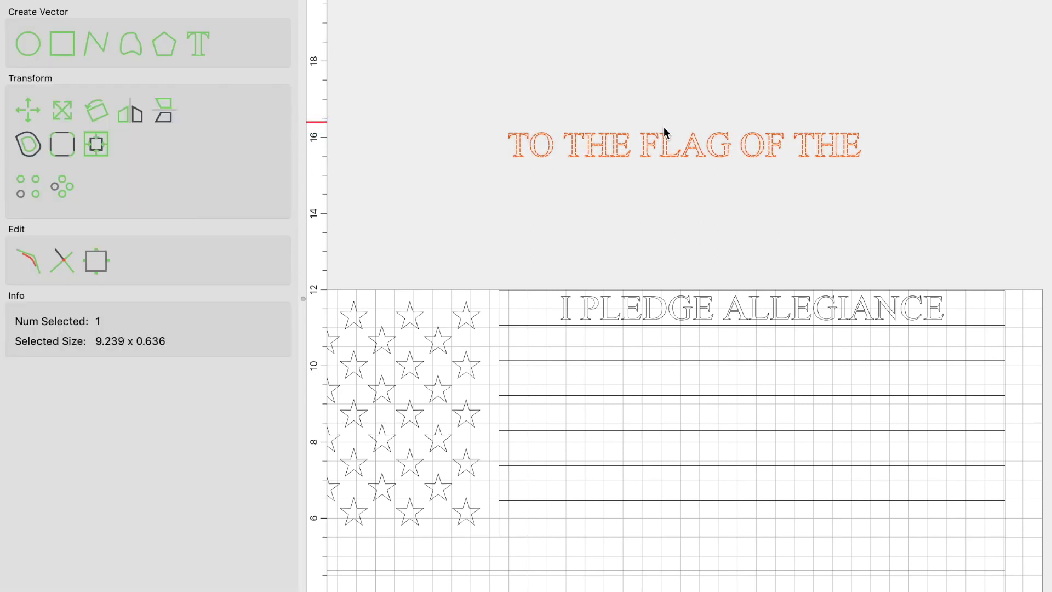
# - Center 'TO THE FLAG OF THE' on the third stripe and reselect it alone
pyautogui.keyDown('shift'); pyautogui.click(554, 361); pyautogui.keyUp('shift')
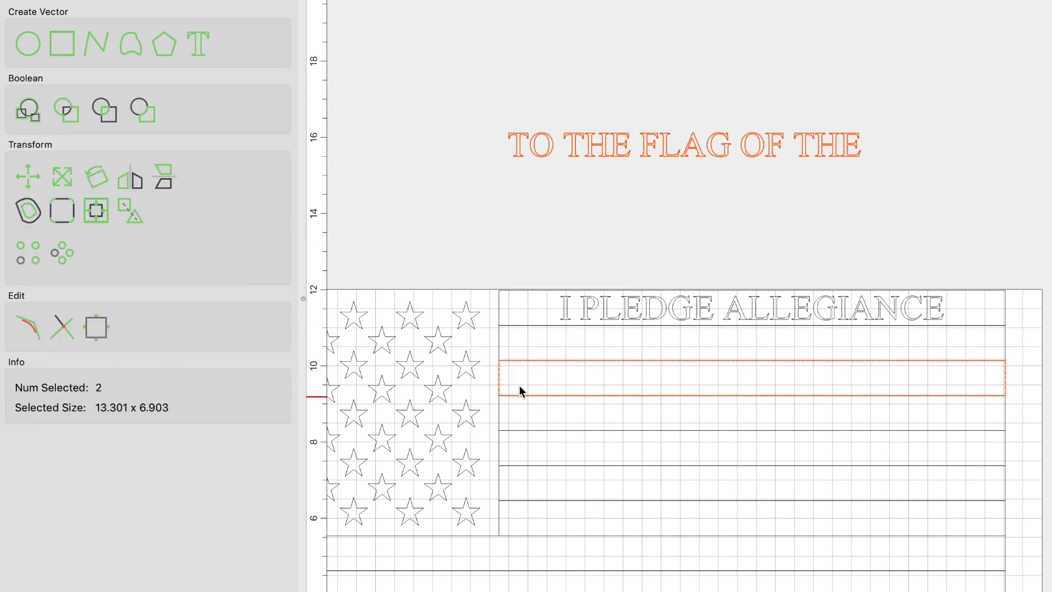
pyautogui.click(95, 212)
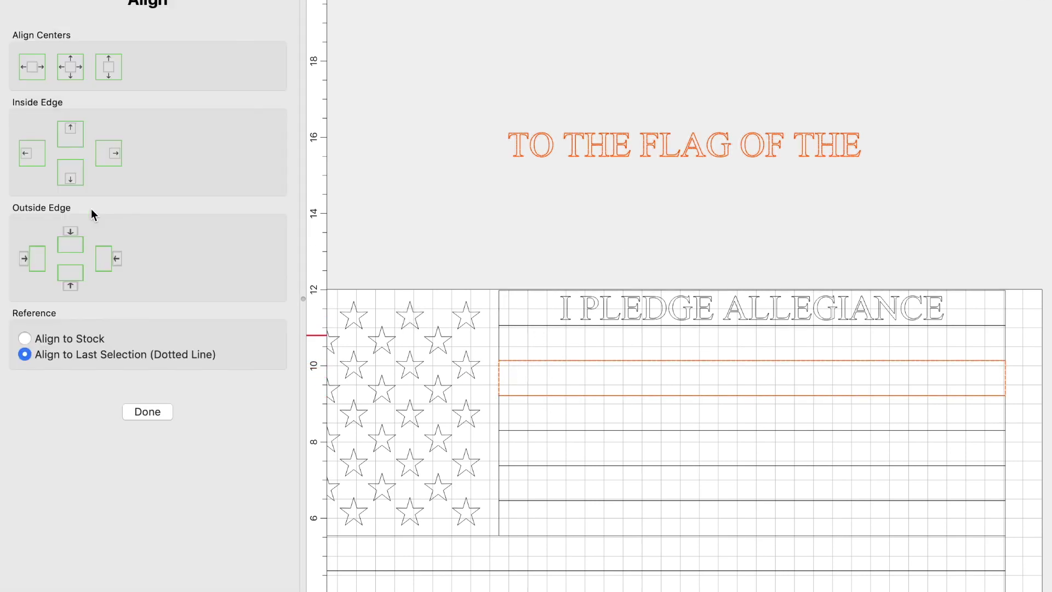
pyautogui.click(70, 67)
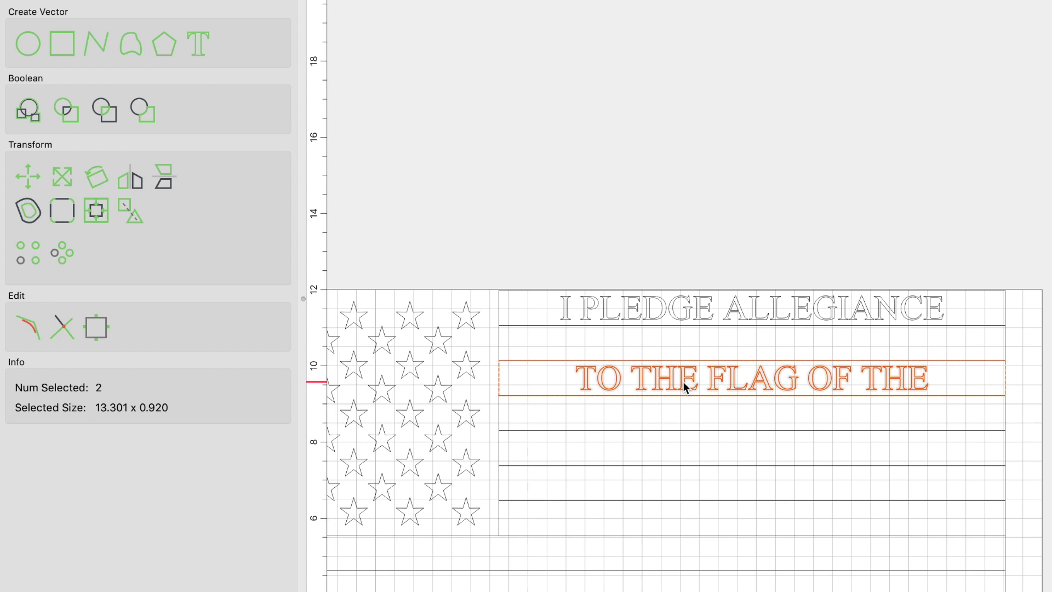
pyautogui.click(569, 239)
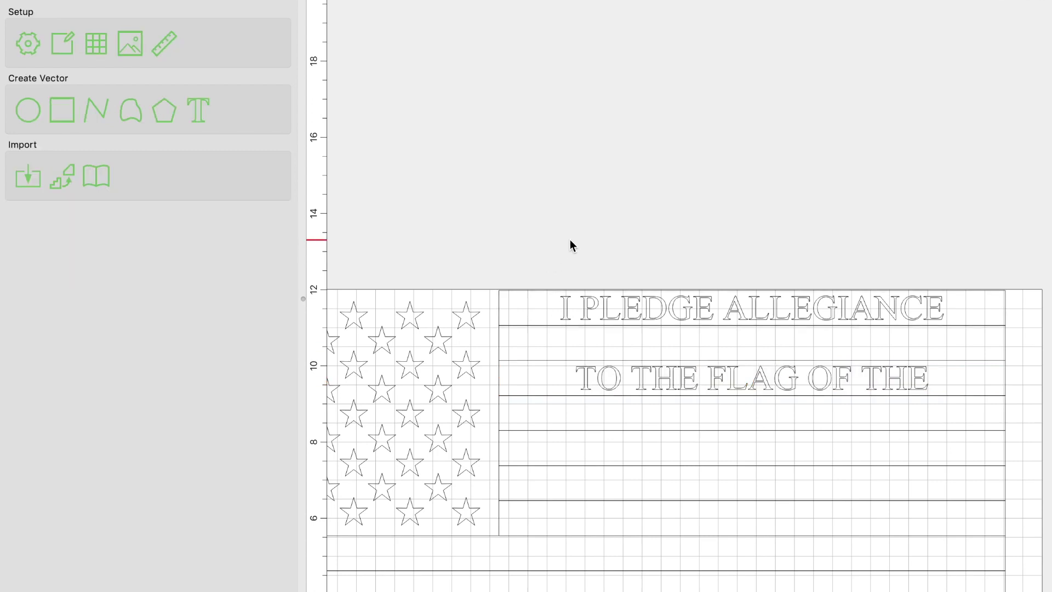
pyautogui.click(639, 375)
# - Retype copied lines as 'UNITED STATES OF AMERICA' and 'AND TO THE REPUBLIC'
pyautogui.moveTo(639, 374); pyautogui.dragTo(666, 179)
pyautogui.doubleClick(665, 178)
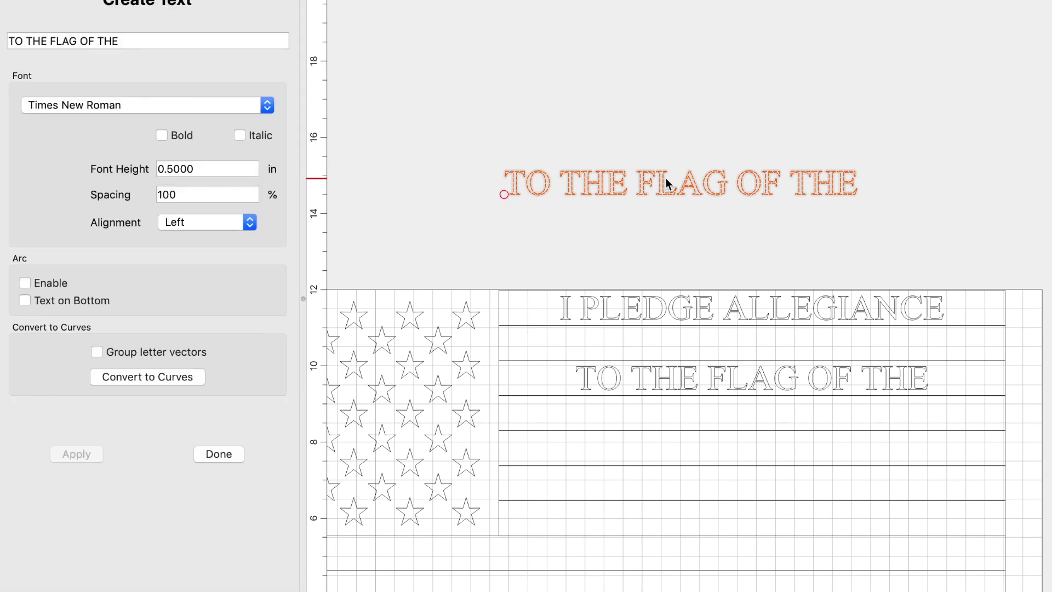
pyautogui.tripleClick(126, 40)
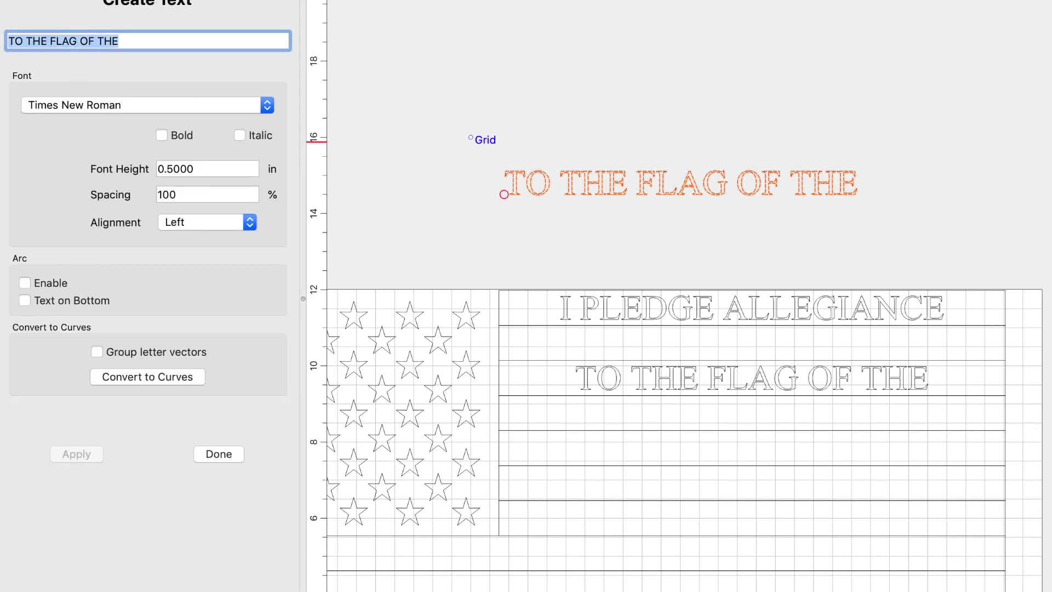
pyautogui.write('UNITED STATES OF AMERICA')
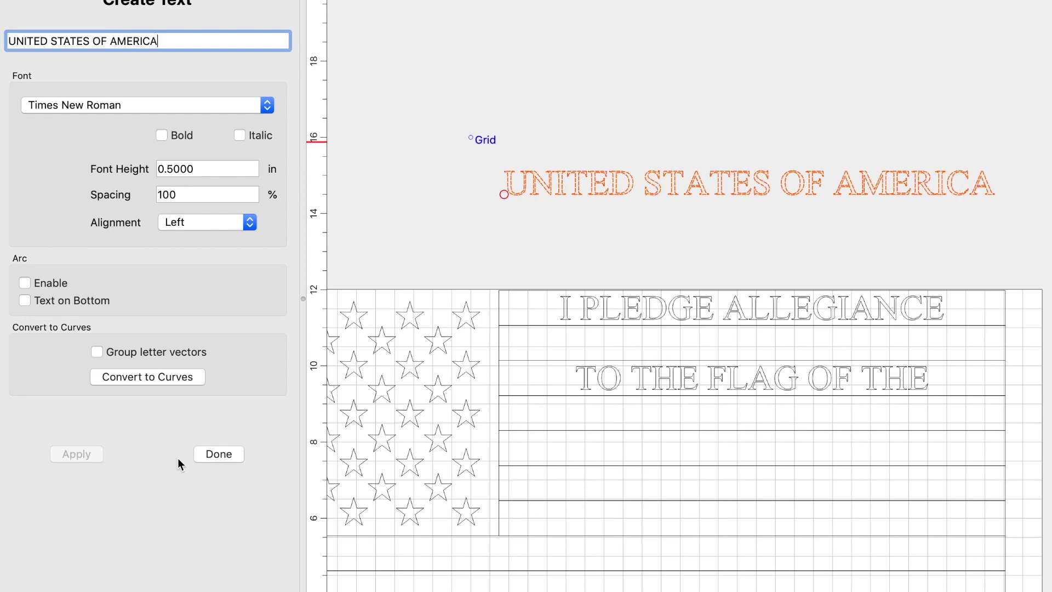
pyautogui.click(219, 453)
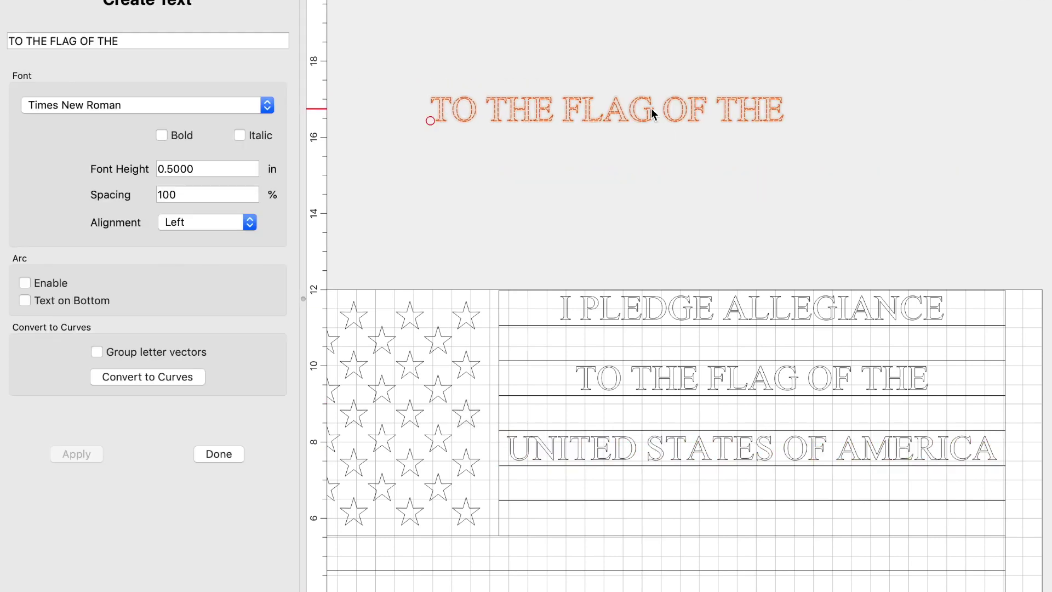
pyautogui.tripleClick(126, 40)
pyautogui.write('AND TO THE REPUBLIC')
pyautogui.click(218, 453)
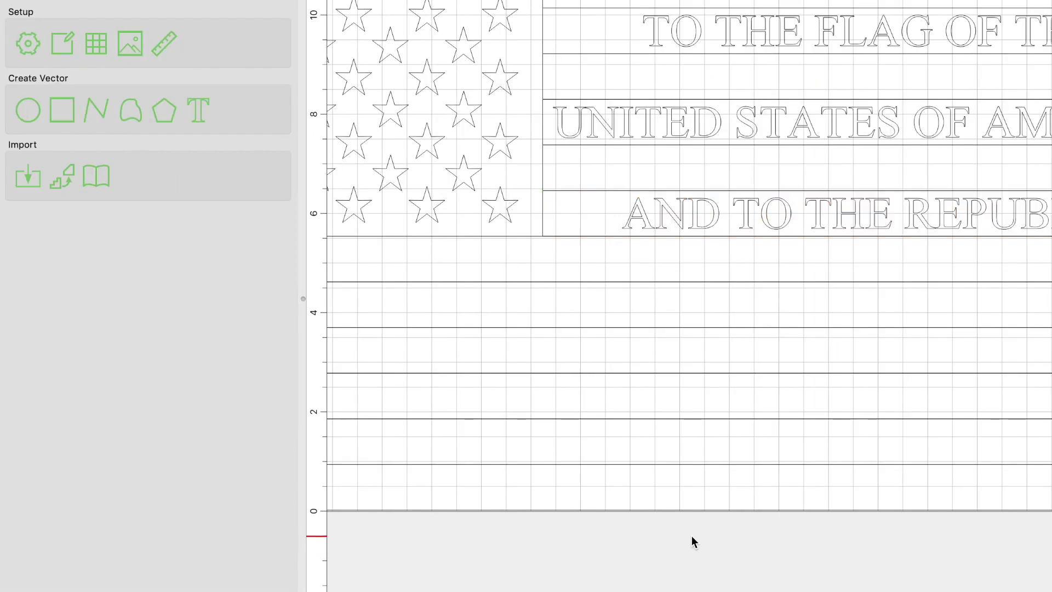
# - Retype further copies as 'FOR WHICH IT STANDS,', 'ONE NATION UNDER GOD, INDIVISIBLE,' and 'WITH LIBERTY AND JUSTICE'
pyautogui.tripleClick(126, 40)
pyautogui.write('FOR WHICH IT STANDS,')
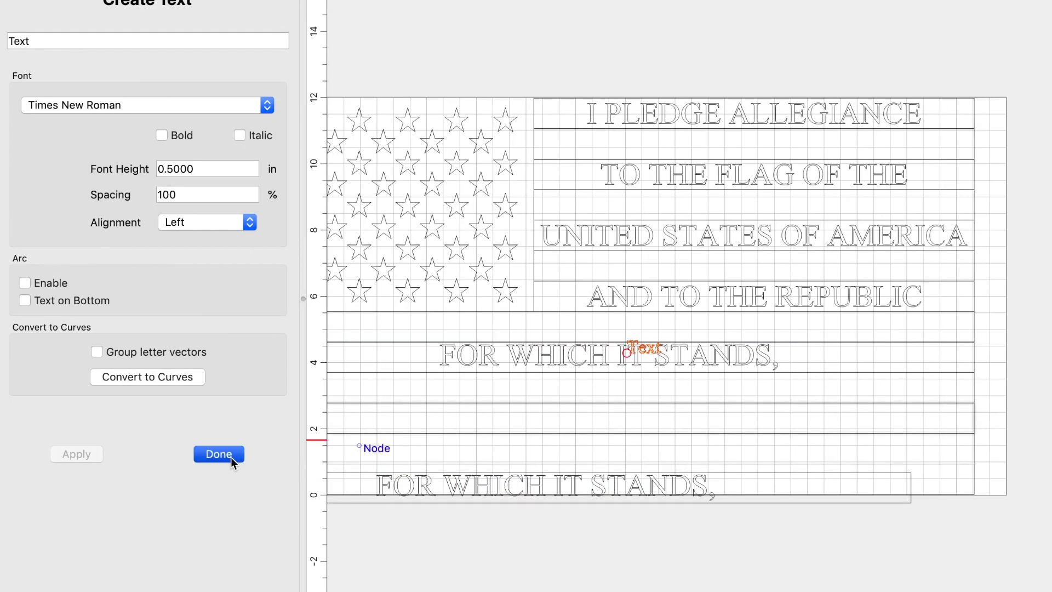
pyautogui.tripleClick(126, 40)
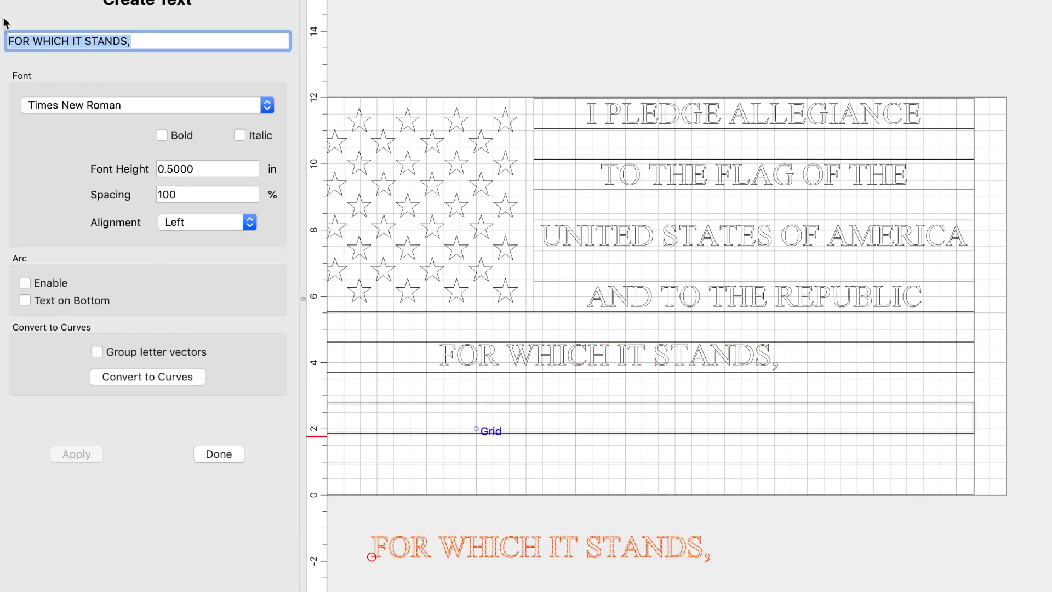
pyautogui.write('ONE  NATION UNDER GOD, INDIVISIBLE,')
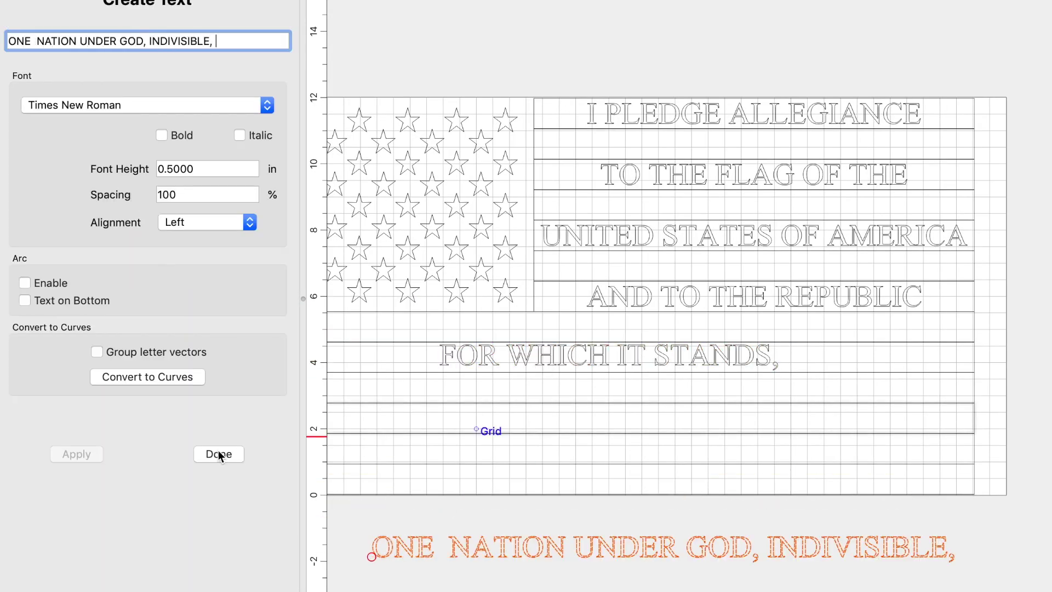
pyautogui.click(218, 453)
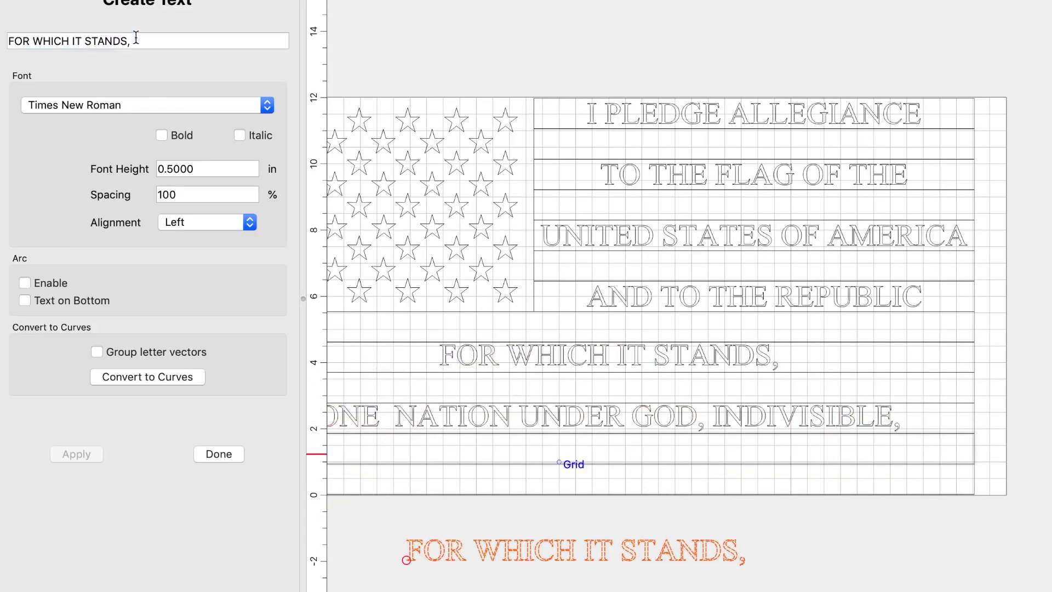
pyautogui.tripleClick(134, 41)
pyautogui.write('WITH LIBERTY AND JUSTIC E')
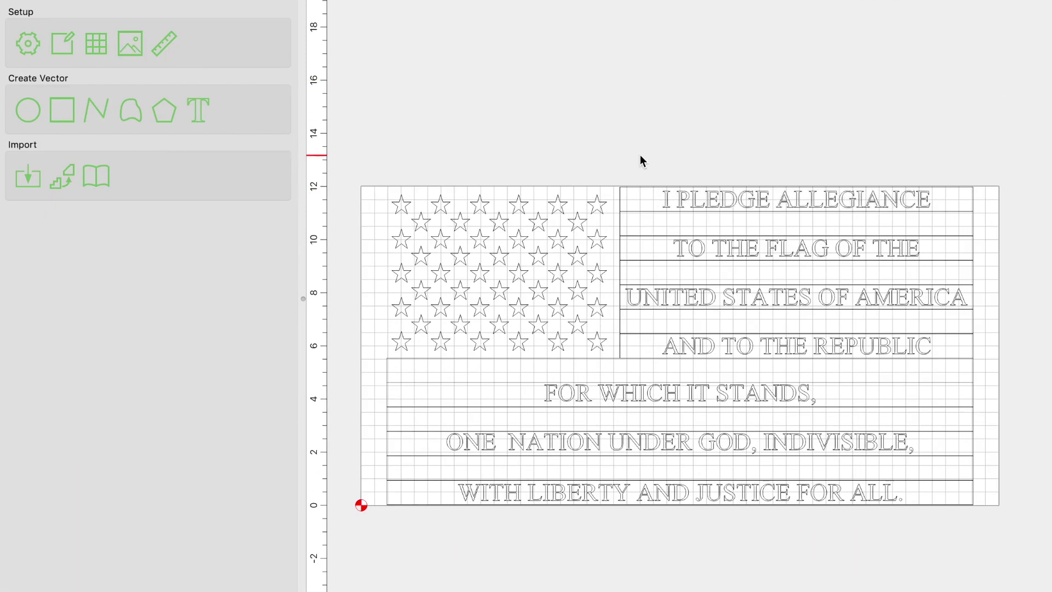
pyautogui.click(633, 184)
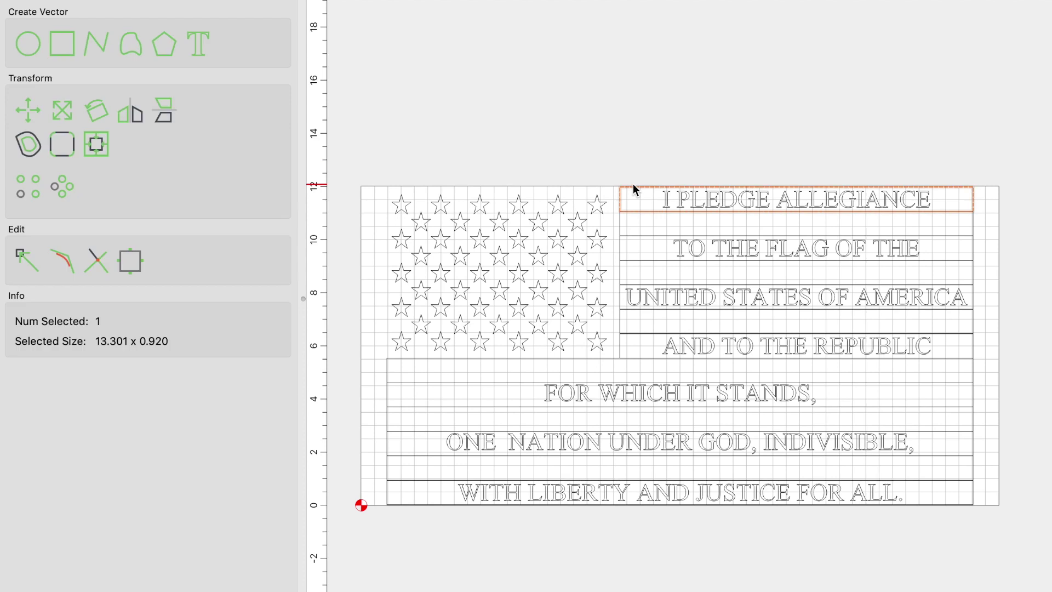
pyautogui.press('Escape')
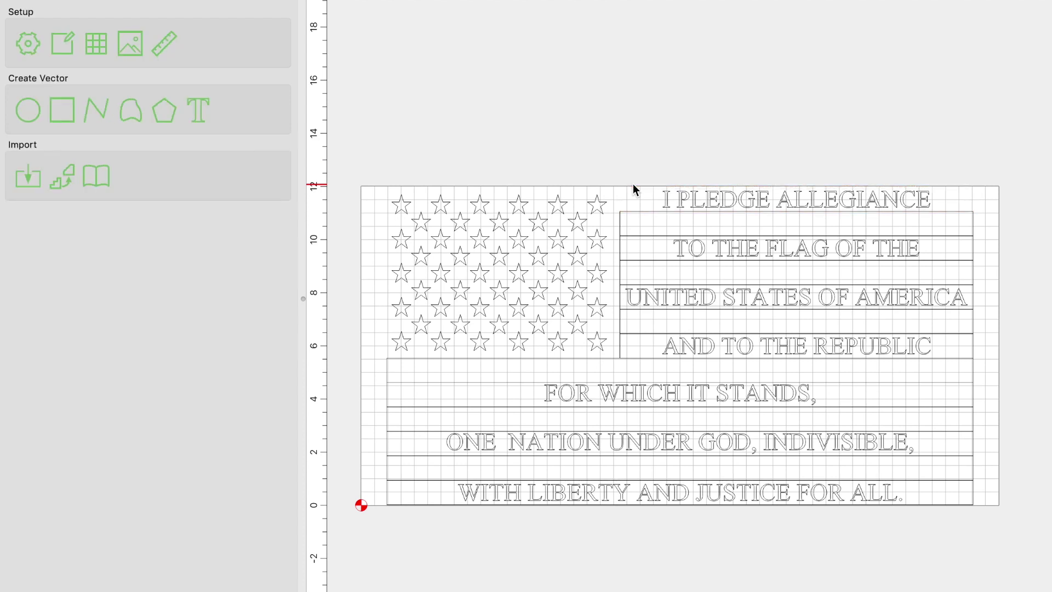
pyautogui.click(625, 301)
pyautogui.press('Escape')
pyautogui.click(383, 443)
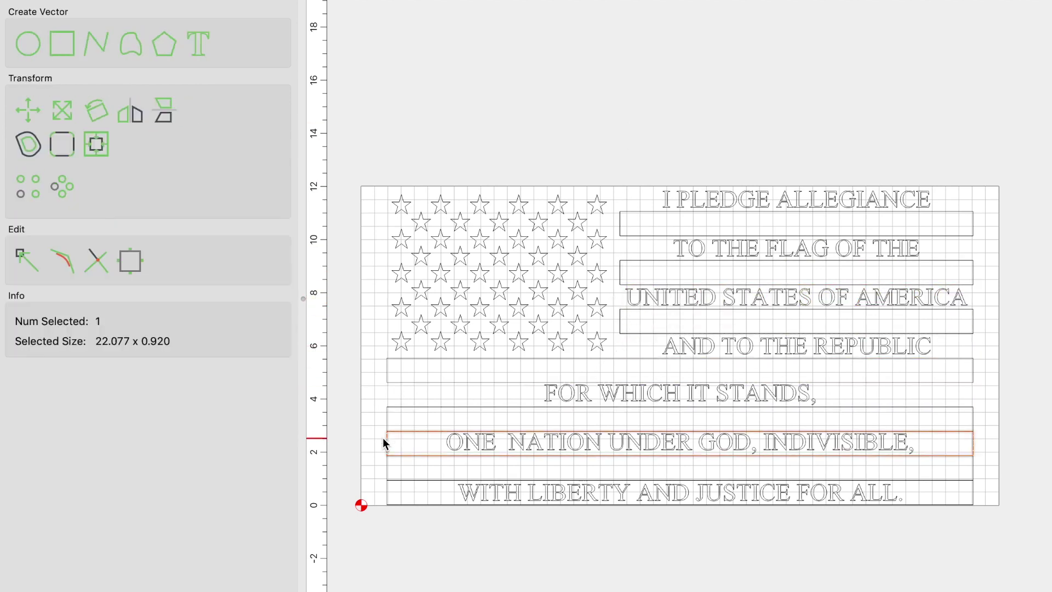
pyautogui.click(386, 497)
pyautogui.scroll(-1, 386, 497)
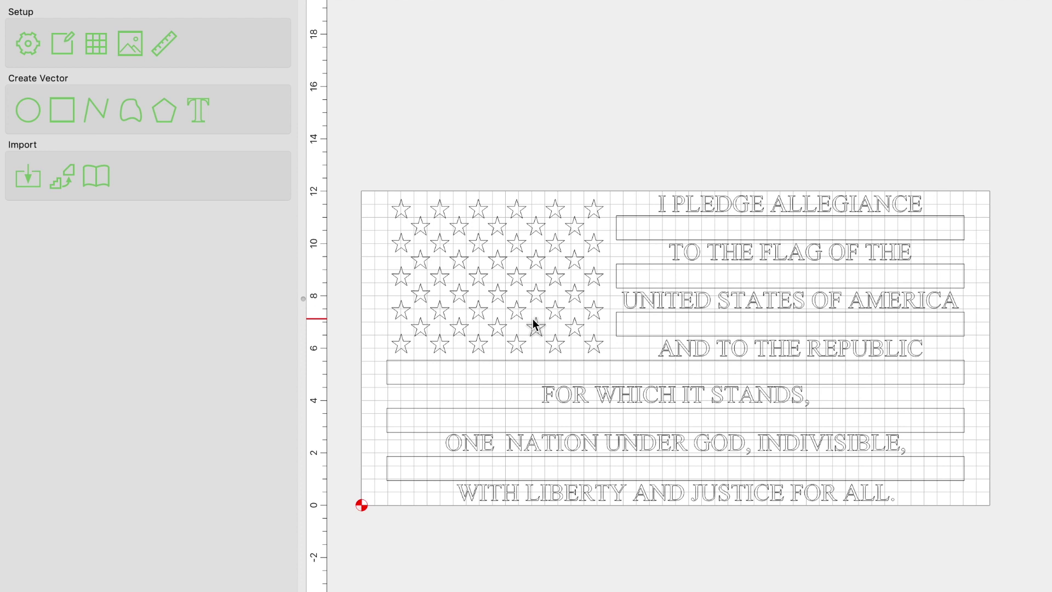
# - Start an Advanced VCarve toolpath on the selected stripes with the area pocket tool enabled
pyautogui.click(637, 236)
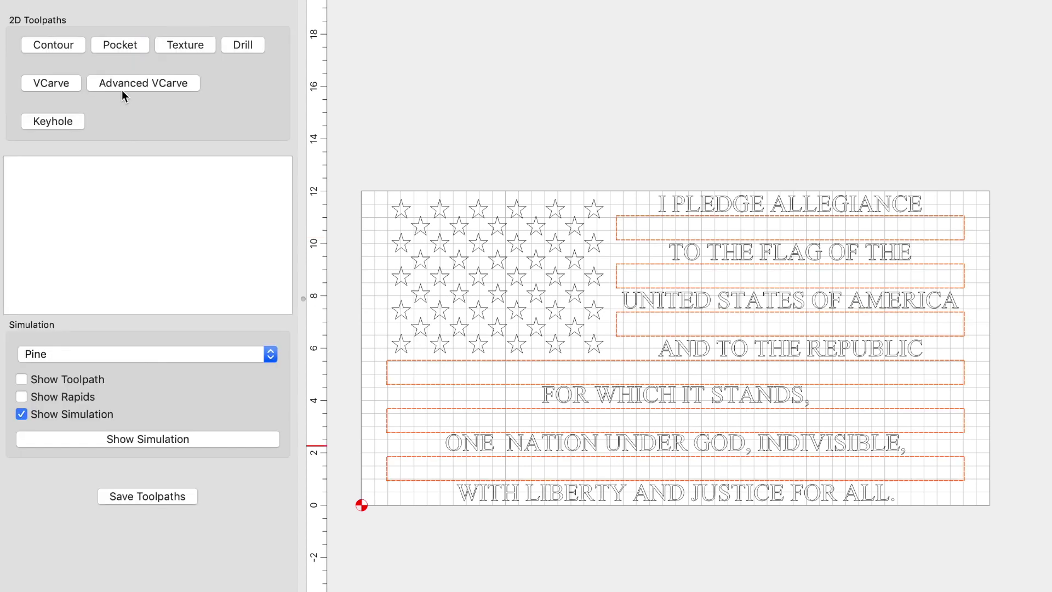
pyautogui.click(125, 86)
pyautogui.click(412, 308)
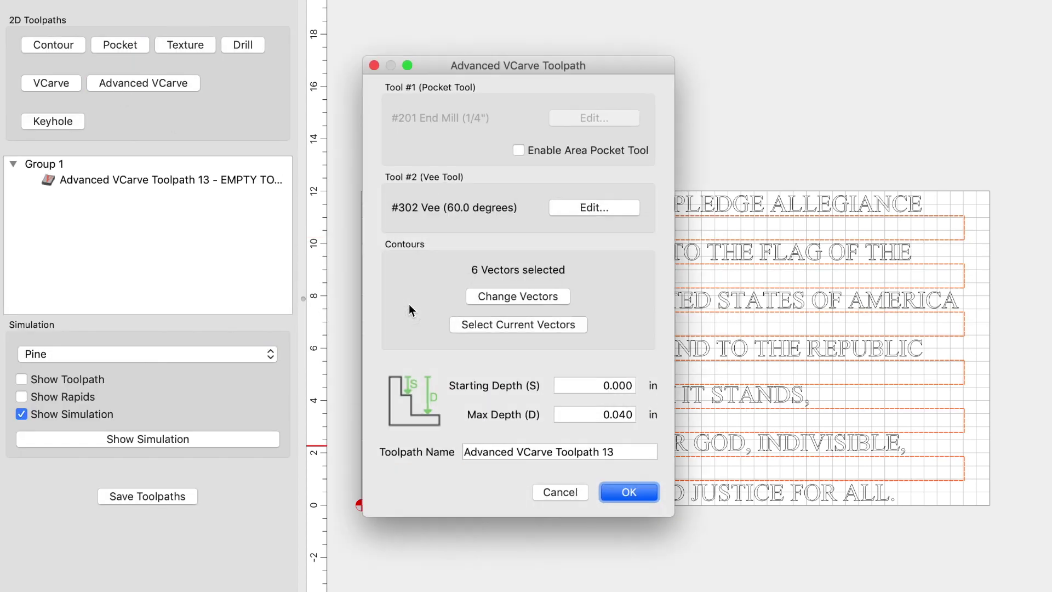
pyautogui.click(515, 148)
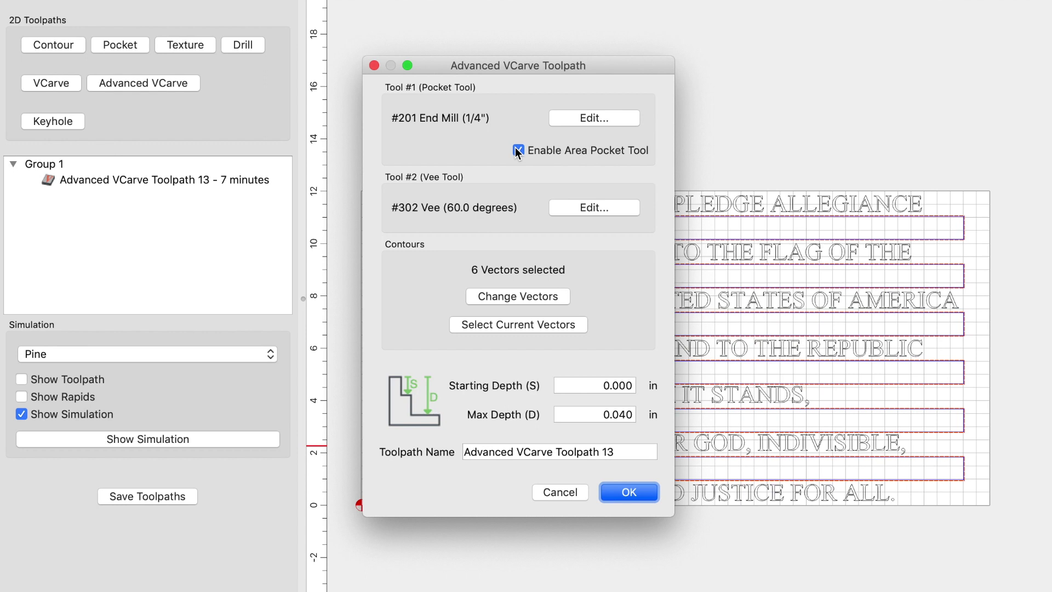
# - Set the end mill's plunge rate to 80 and feed rate to 90
pyautogui.click(593, 117)
pyautogui.doubleClick(535, 296)
pyautogui.write('80')
pyautogui.press('Tab')
pyautogui.write('90')
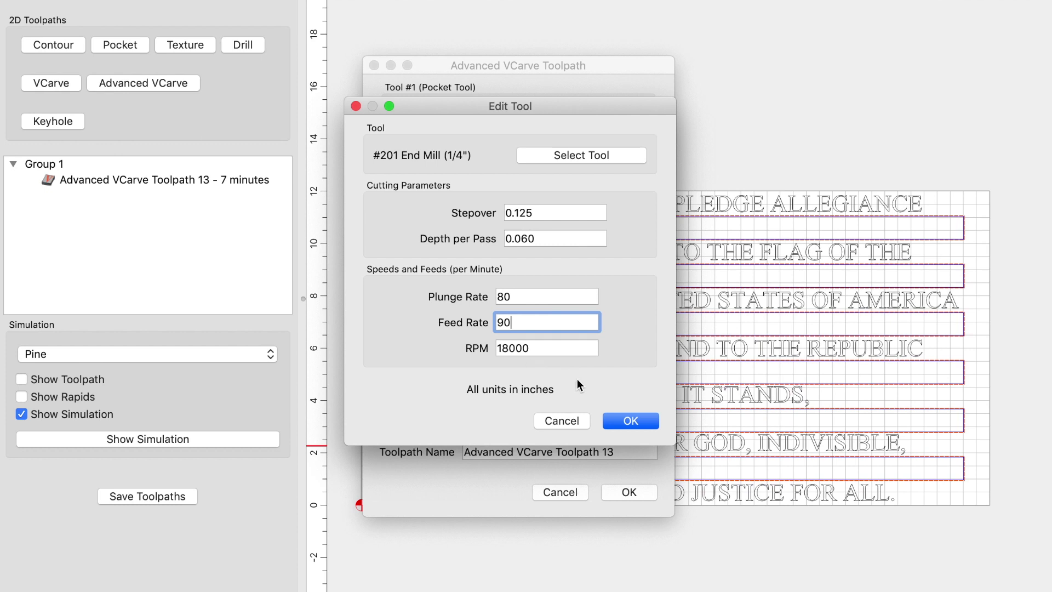
pyautogui.click(625, 420)
# - Set the vee bit to plunge 80 and feed 90, then save the STRIPES toolpath
pyautogui.click(594, 207)
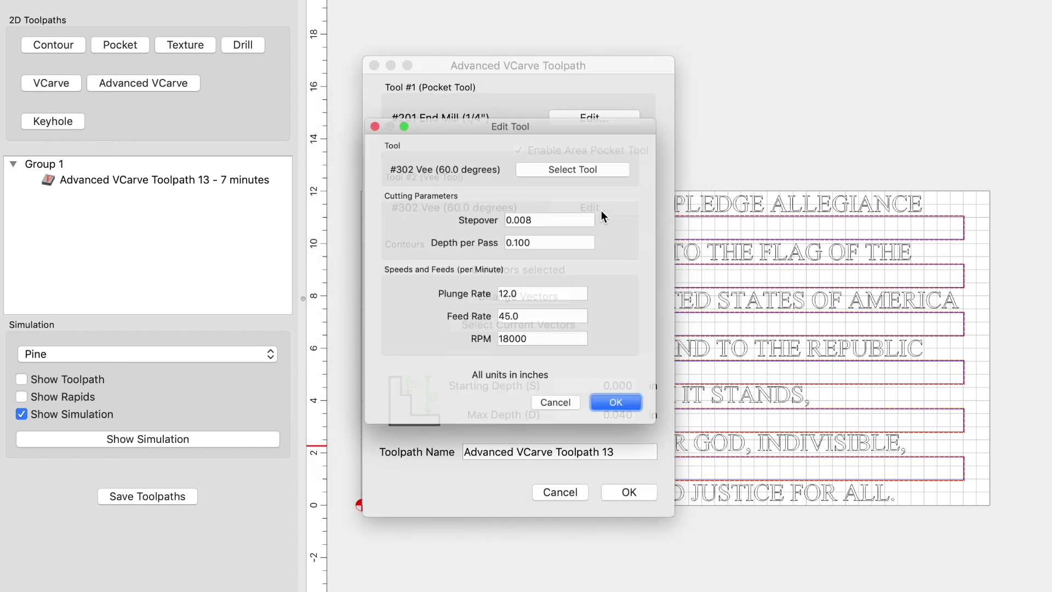
pyautogui.moveTo(526, 296); pyautogui.dragTo(399, 290)
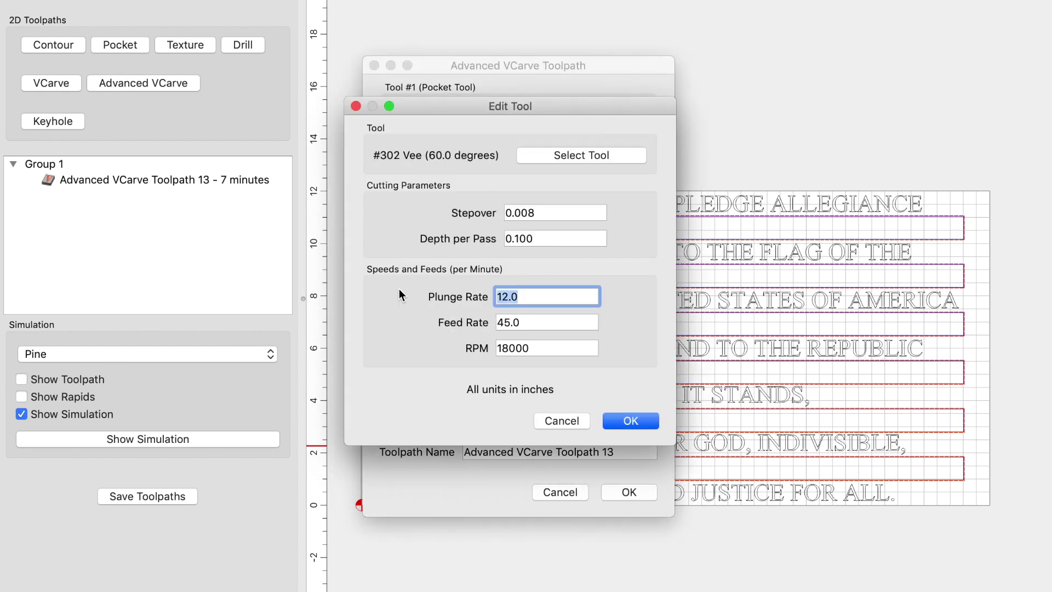
pyautogui.write('80')
pyautogui.press('Tab')
pyautogui.write('90')
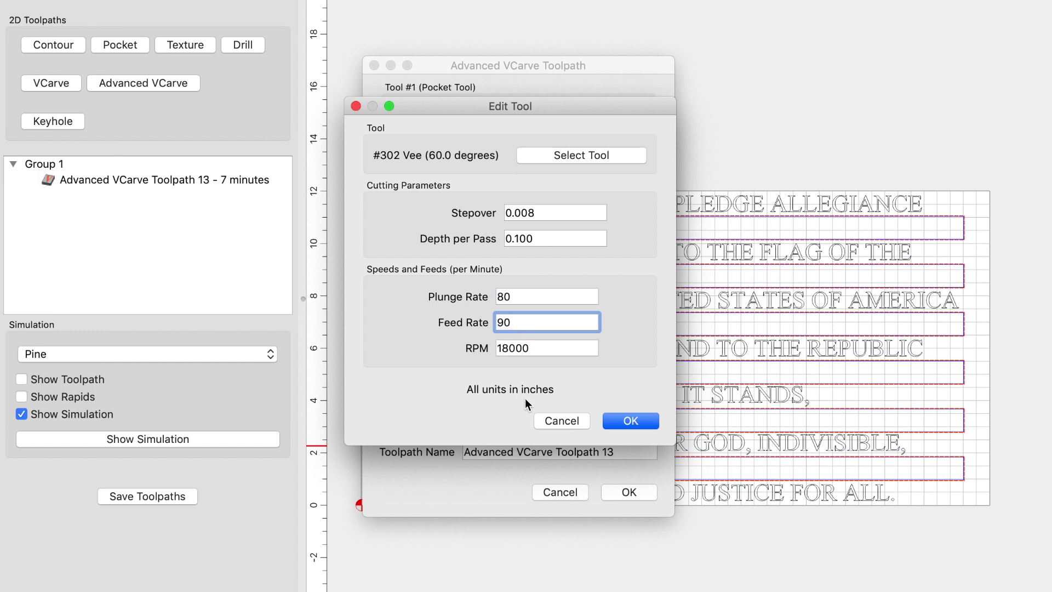
pyautogui.click(614, 421)
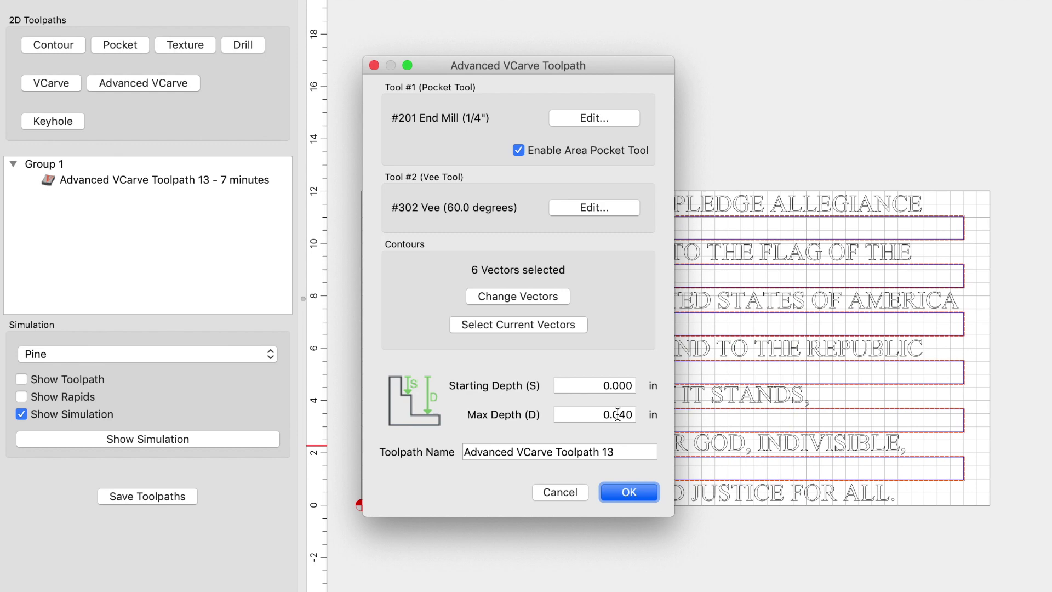
pyautogui.press('Tab')
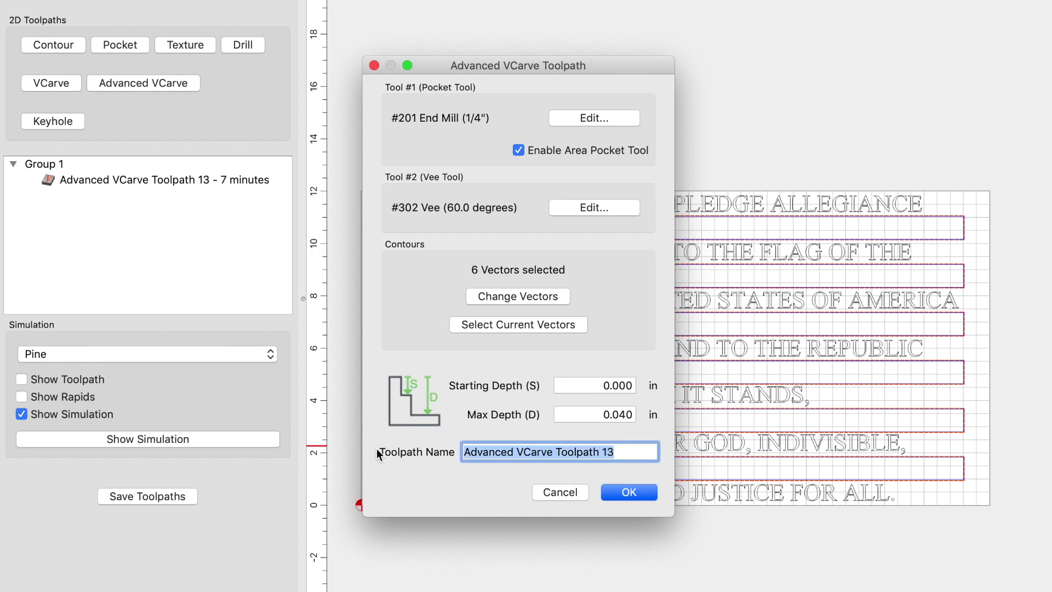
pyautogui.press('Return')
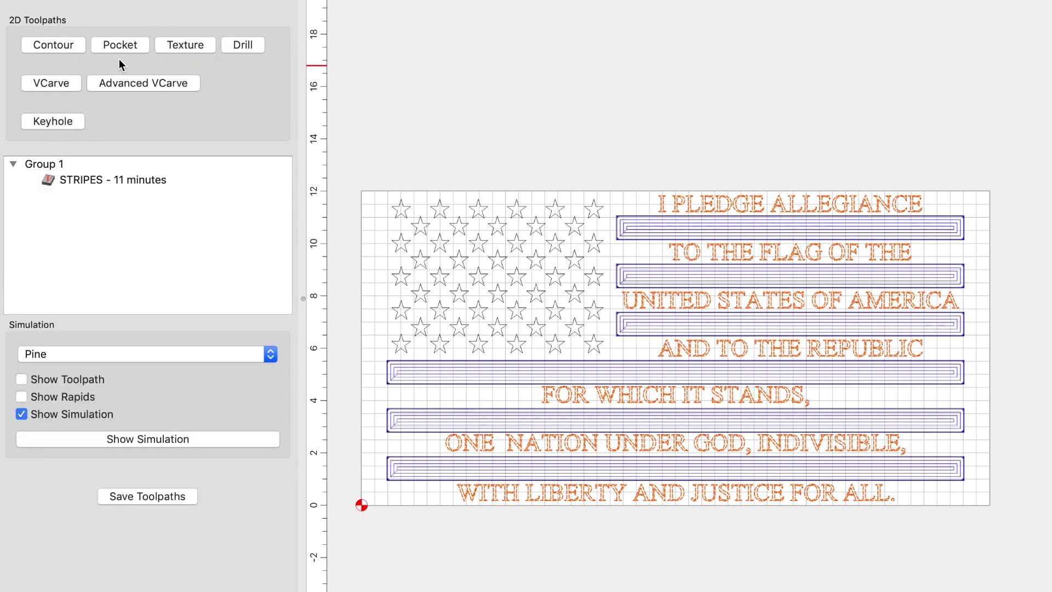
# - Start a VCarve toolpath on the selected text with the vee bit at plunge 80, feed 90
pyautogui.click(57, 89)
pyautogui.click(423, 310)
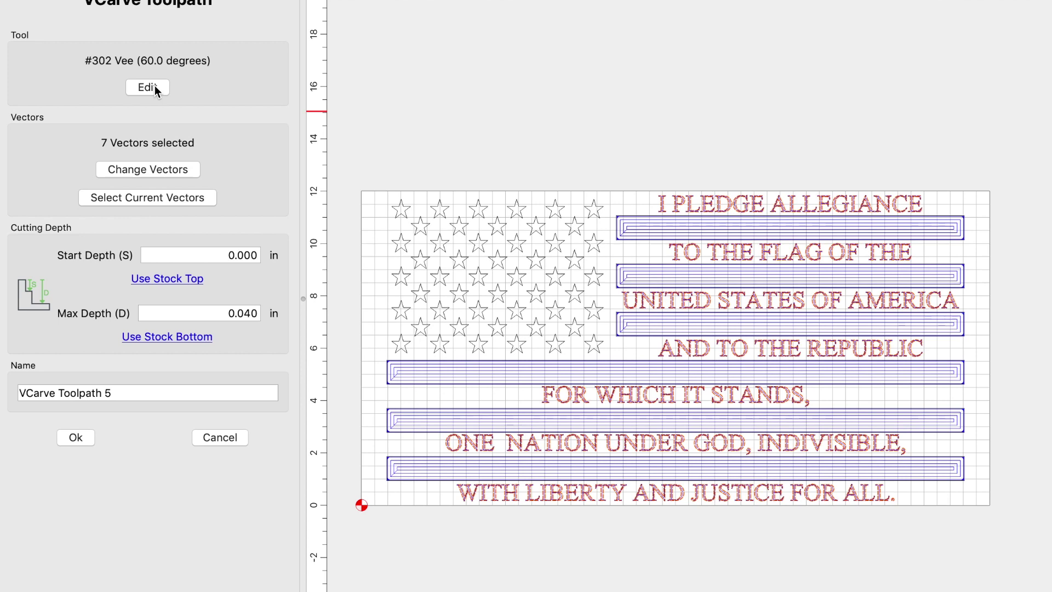
pyautogui.click(155, 88)
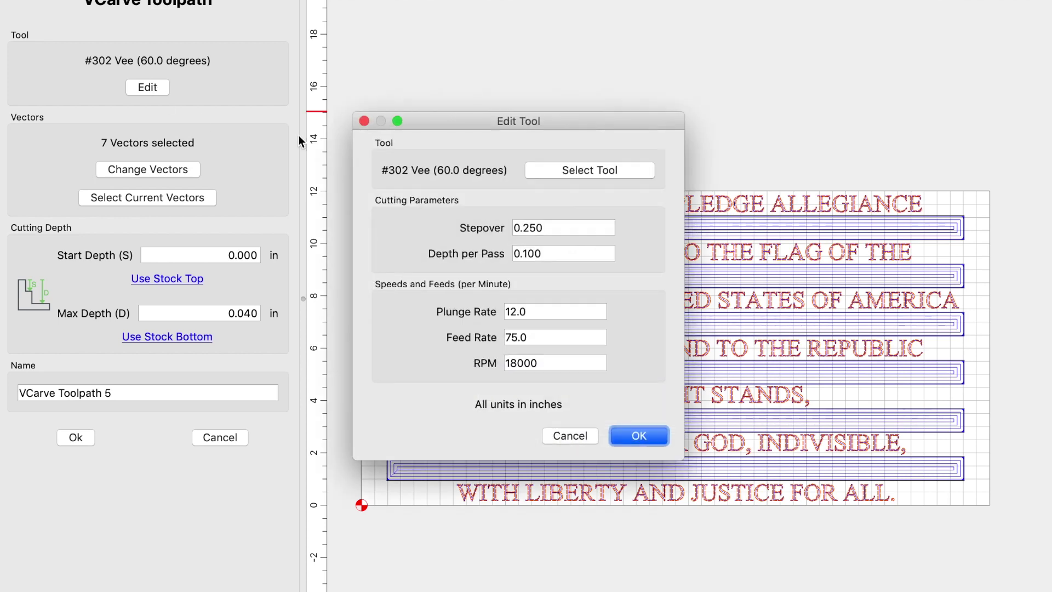
pyautogui.click(534, 311)
pyautogui.write('80')
pyautogui.press('Tab')
pyautogui.write('90')
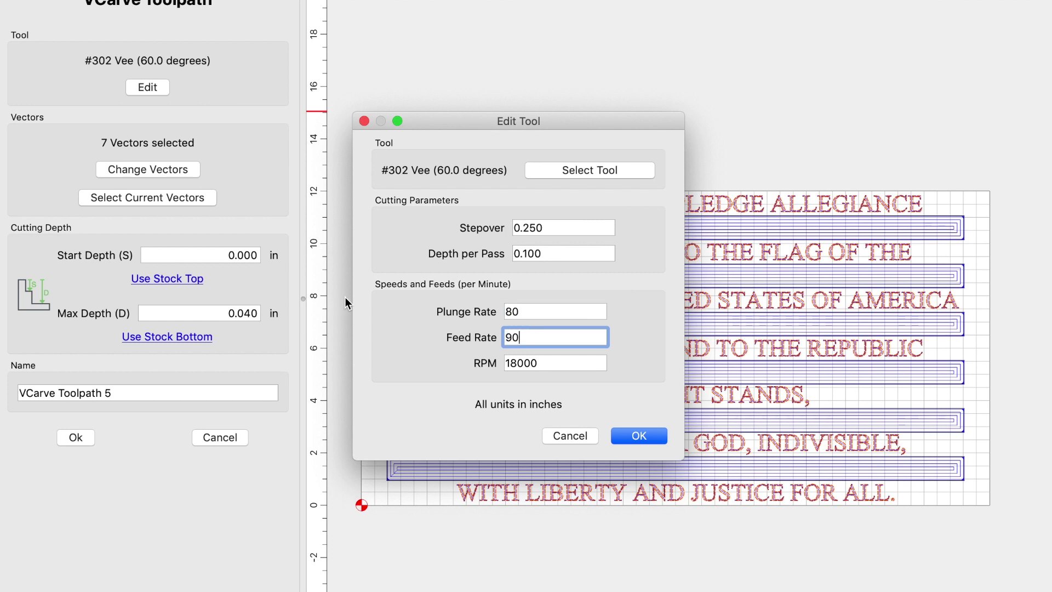
pyautogui.click(640, 436)
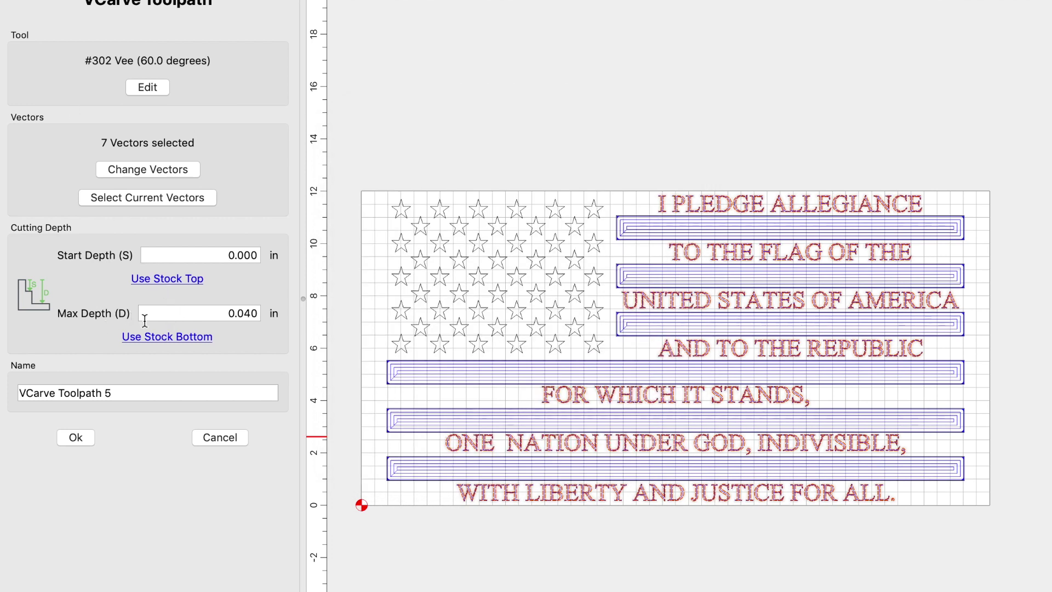
# - Set max depth to the stock bottom (0.7500) and save the TEXT toolpath
pyautogui.click(162, 337)
pyautogui.tripleClick(127, 395)
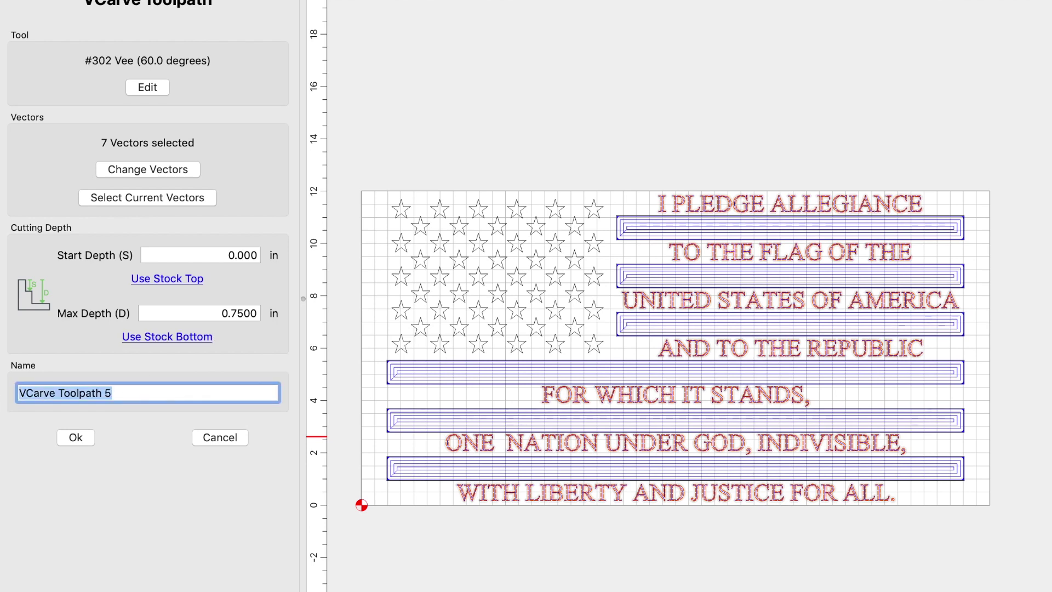
pyautogui.press('Escape')
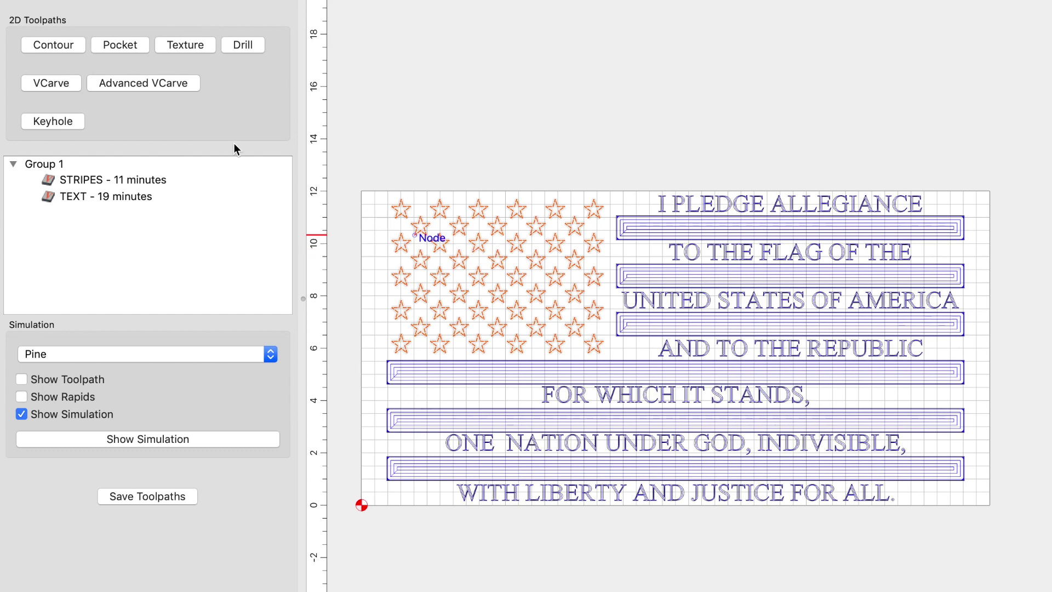
# - Start a V-carve toolpath on the selected stars, setting the vee bit to plunge 80, feed 90
pyautogui.click(58, 84)
pyautogui.click(458, 314)
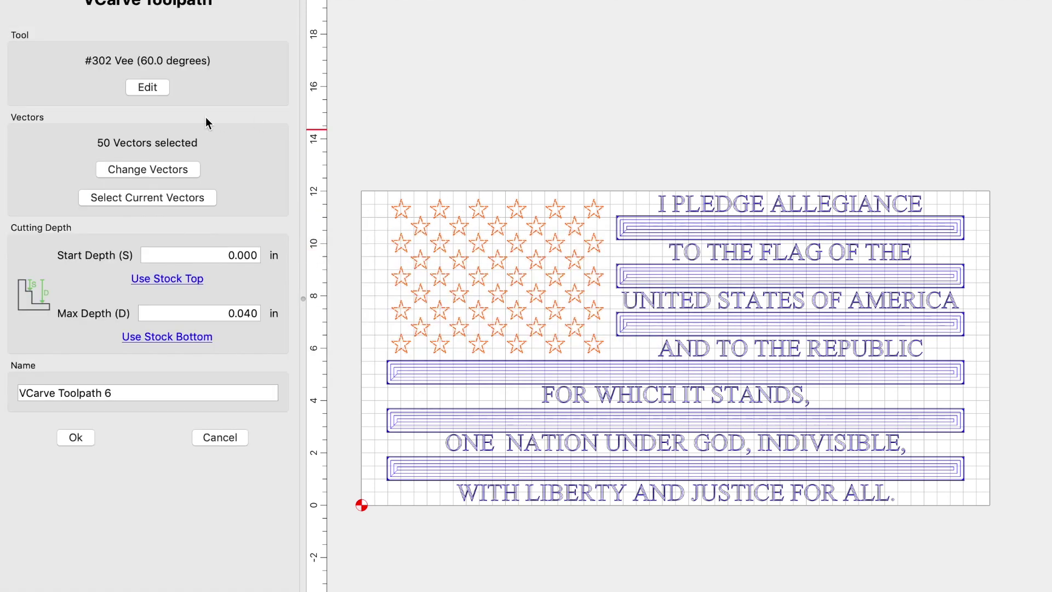
pyautogui.click(147, 87)
pyautogui.tripleClick(536, 316)
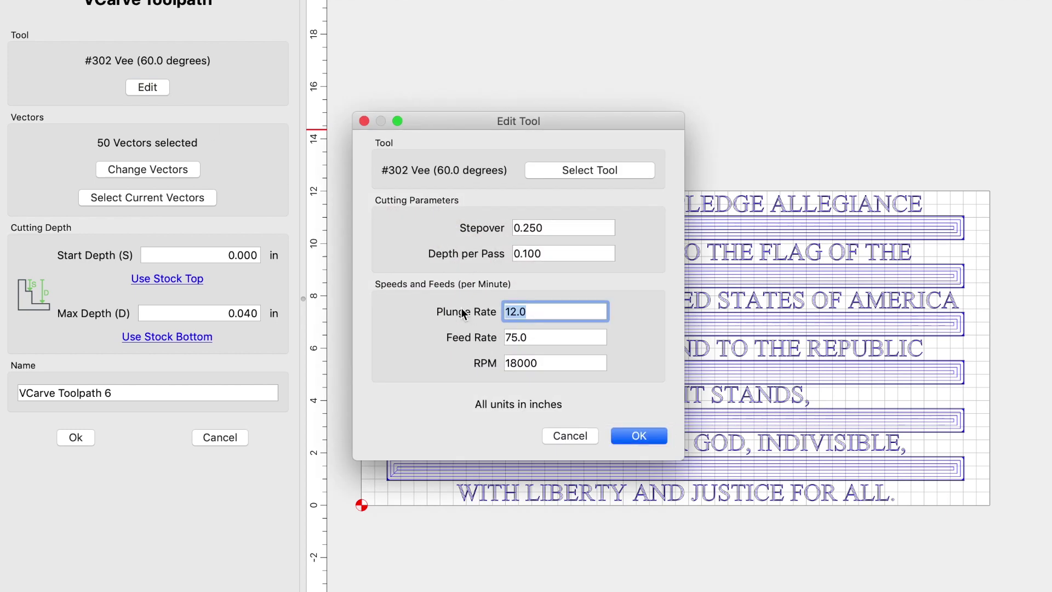
pyautogui.write('80')
pyautogui.press('Tab')
pyautogui.write('90')
pyautogui.click(639, 435)
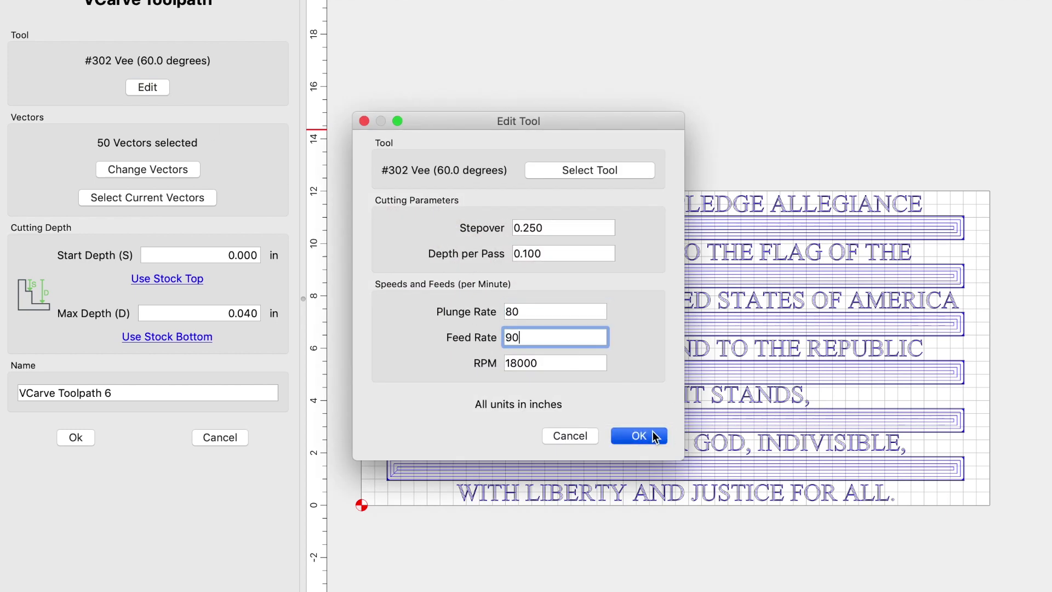
# - Cut the stars to the stock bottom (0.7500 depth) and save the toolpath as STARS
pyautogui.click(145, 335)
pyautogui.tripleClick(124, 392)
pyautogui.write('STARS')
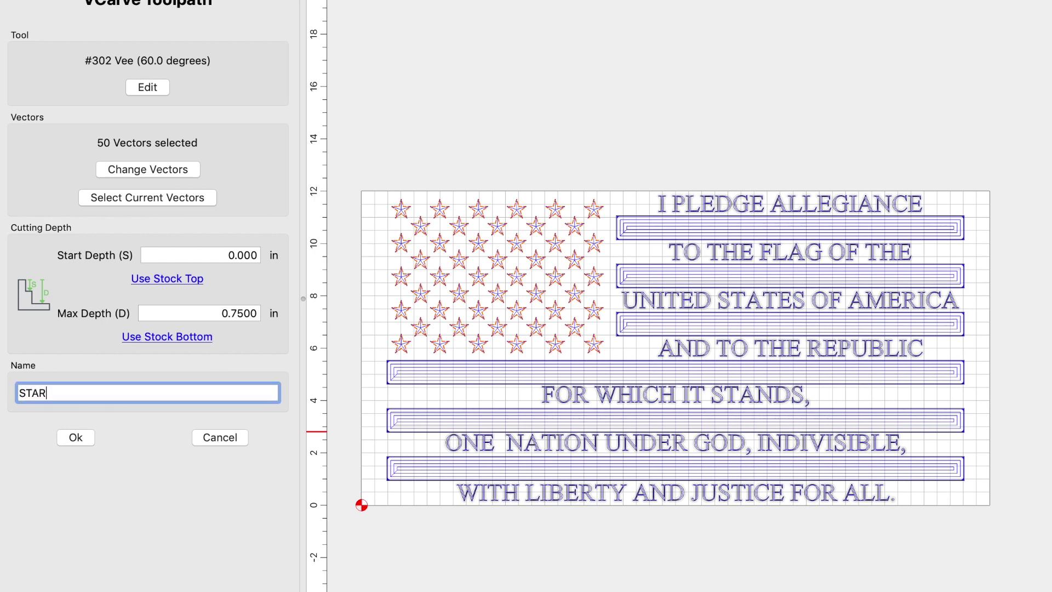
pyautogui.press('Return')
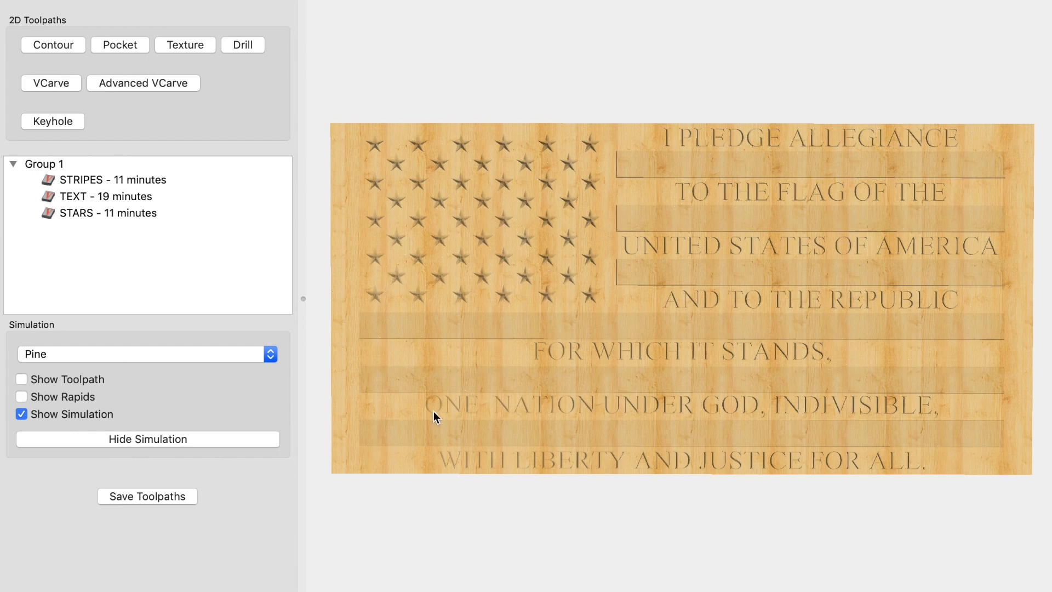
# - Tilt the pine simulation into perspective to view the carved stars, stripes and pledge text
pyautogui.moveTo(433, 411); pyautogui.dragTo(492, 318)
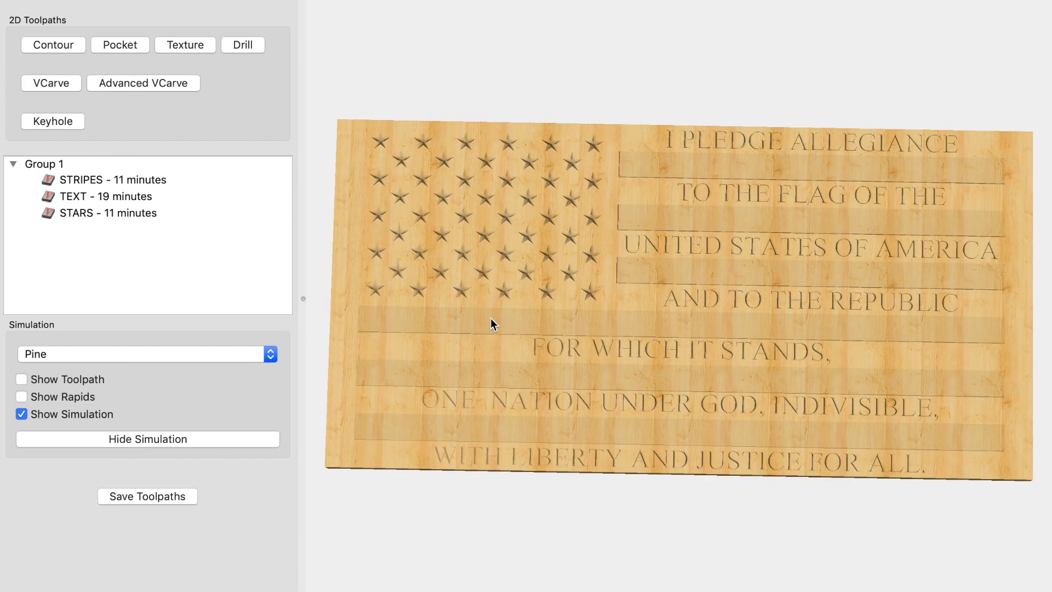